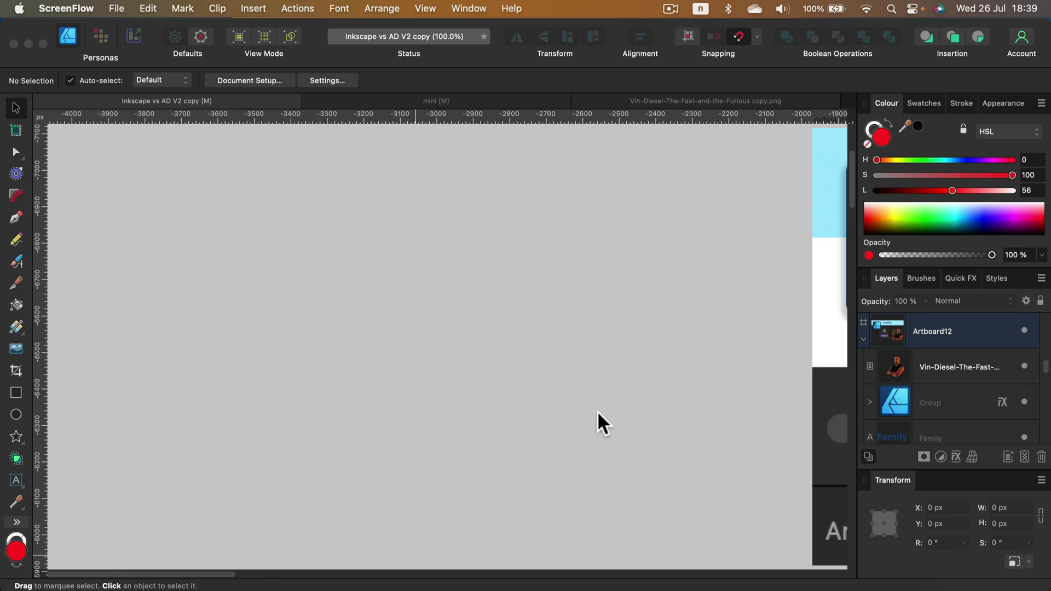
# - Pan the canvas until Artboard1, the Pixel Persona slide, is fully visible
pyautogui.click(715, 288)
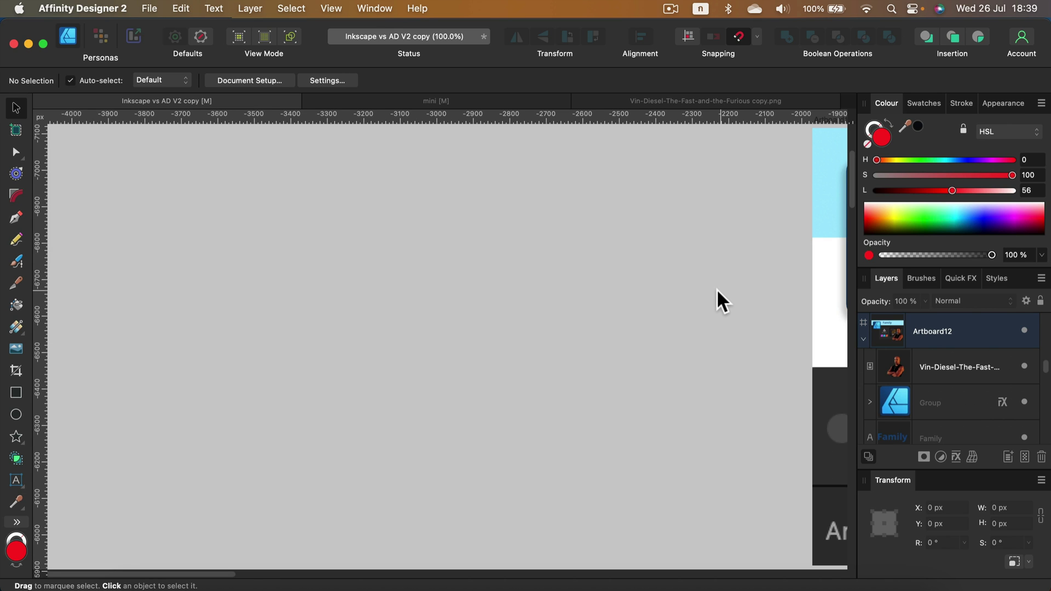
pyautogui.press('space')
pyautogui.hscroll(10, 753, 282)
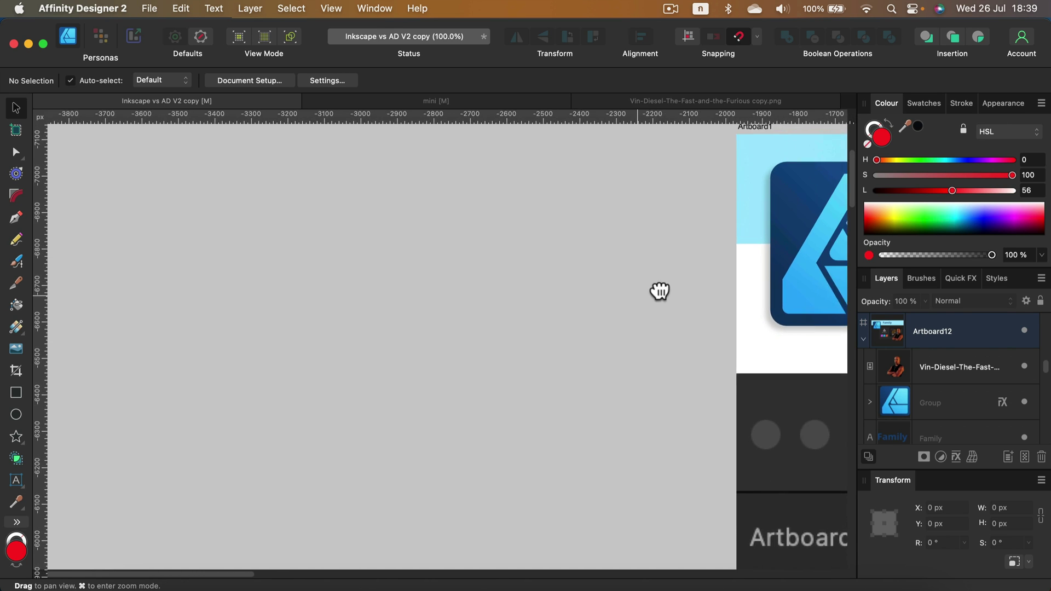
pyautogui.hscroll(5, 645, 285)
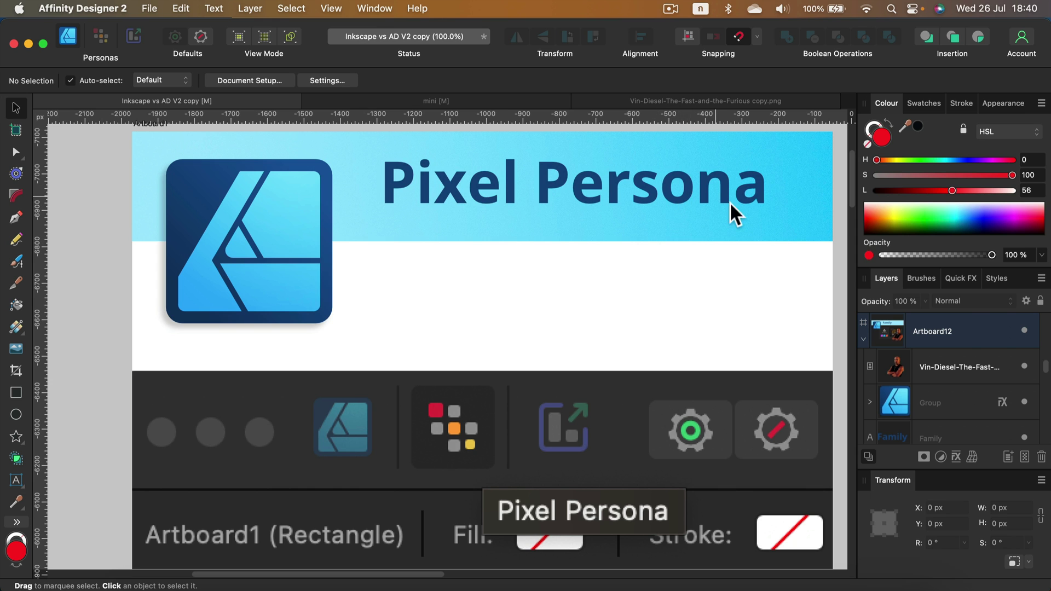
# - Pan over to Artboard2, the Auto Trace slide with the raster and vector cats
pyautogui.moveTo(755, 199); pyautogui.dragTo(467, 215)
pyautogui.hscroll(10, 468, 215)
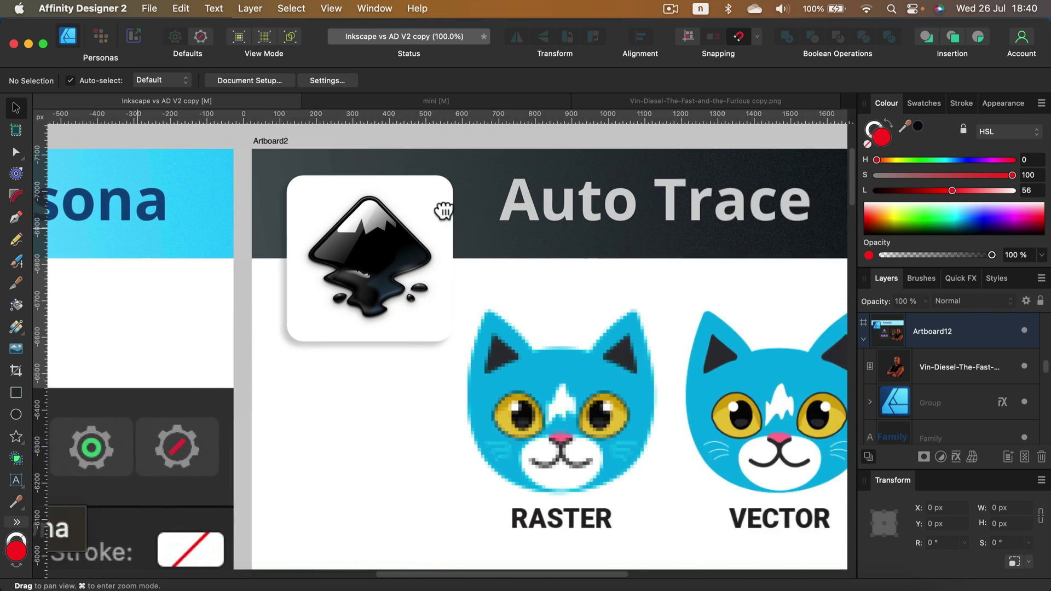
pyautogui.scroll(2, 567, 270)
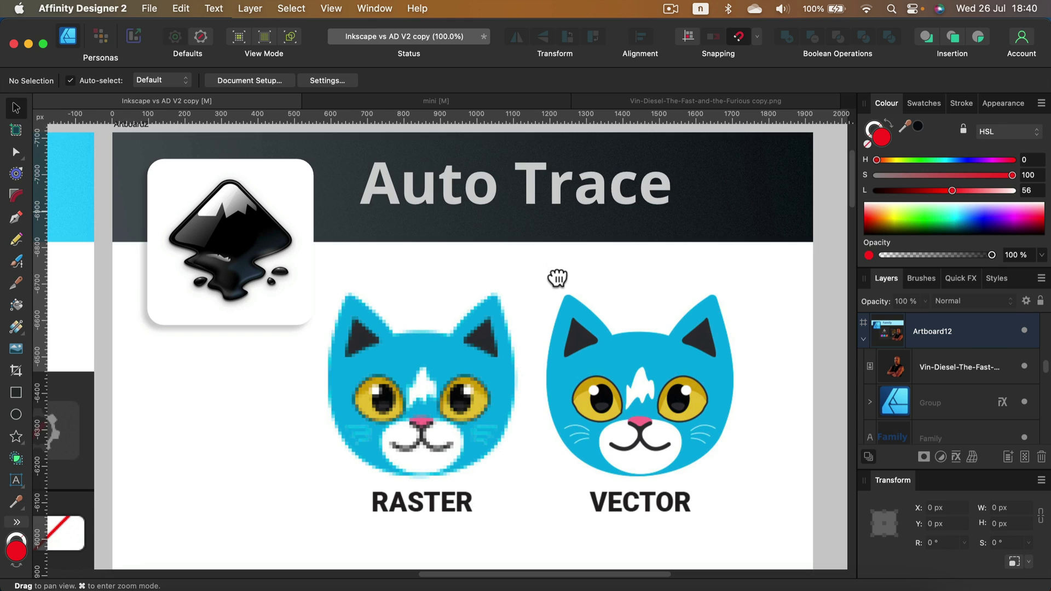
pyautogui.scroll(2, 563, 284)
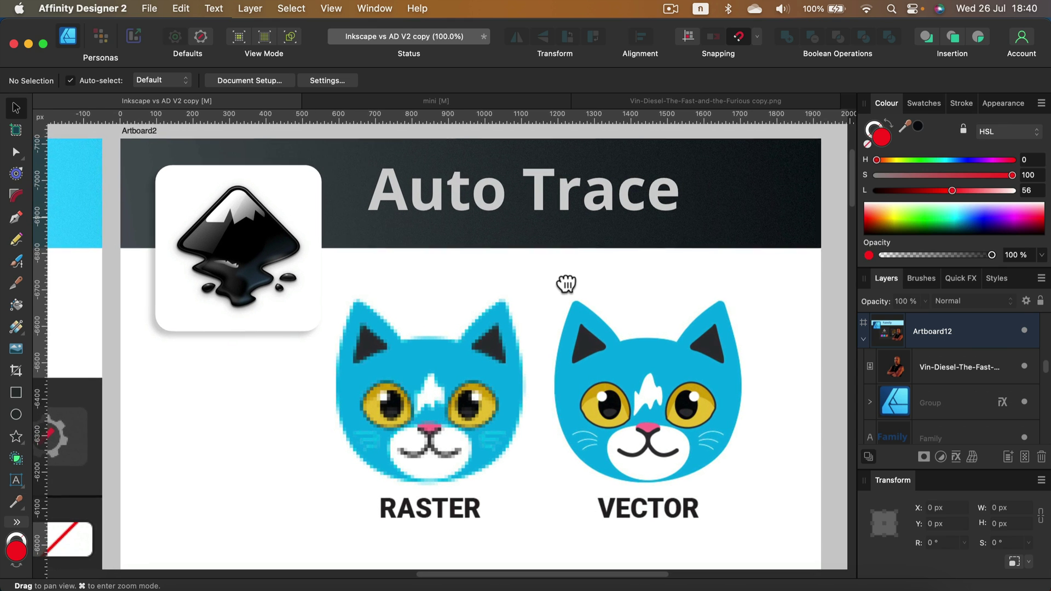
pyautogui.hscroll(1, 567, 285)
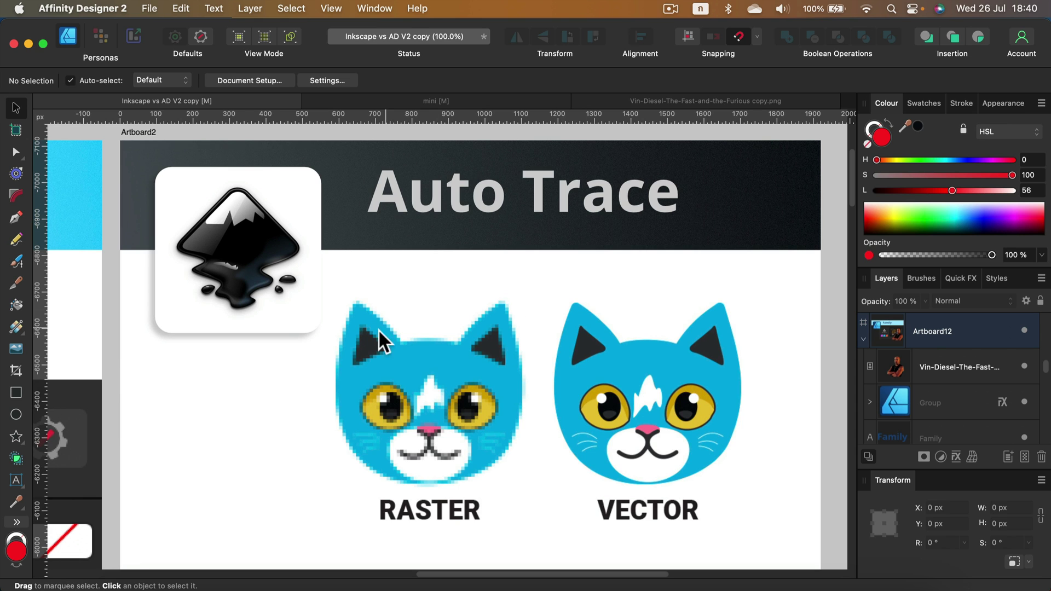
# - Pan across until the Shape Builder slide is fully in view
pyautogui.press('space')
pyautogui.moveTo(282, 412); pyautogui.dragTo(704, 89)
pyautogui.moveTo(411, 380); pyautogui.dragTo(681, 195)
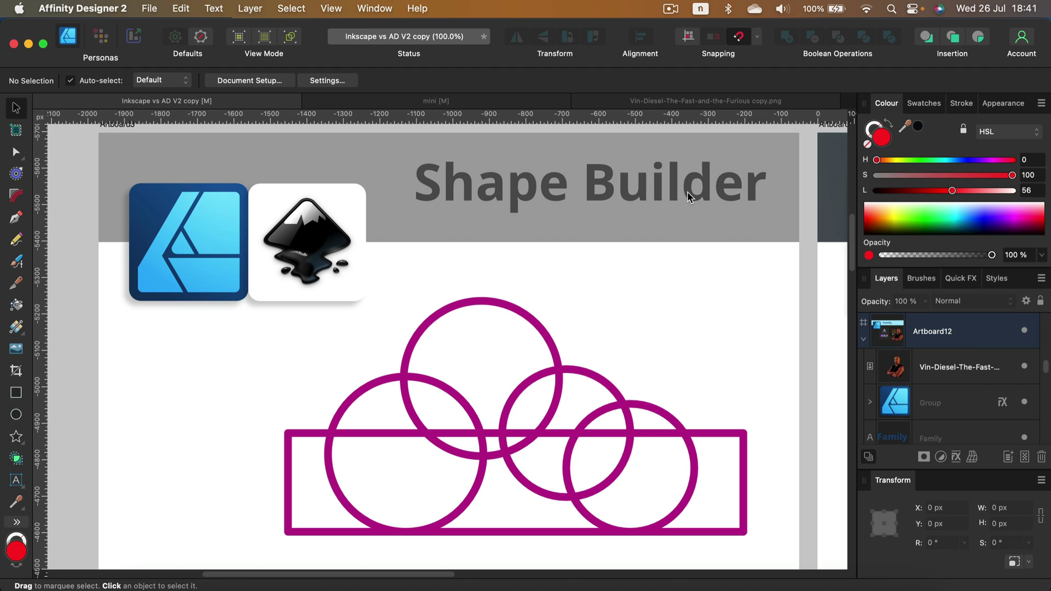
# - Marquee-select the four overlapping circles and the rectangle together
pyautogui.click(207, 235)
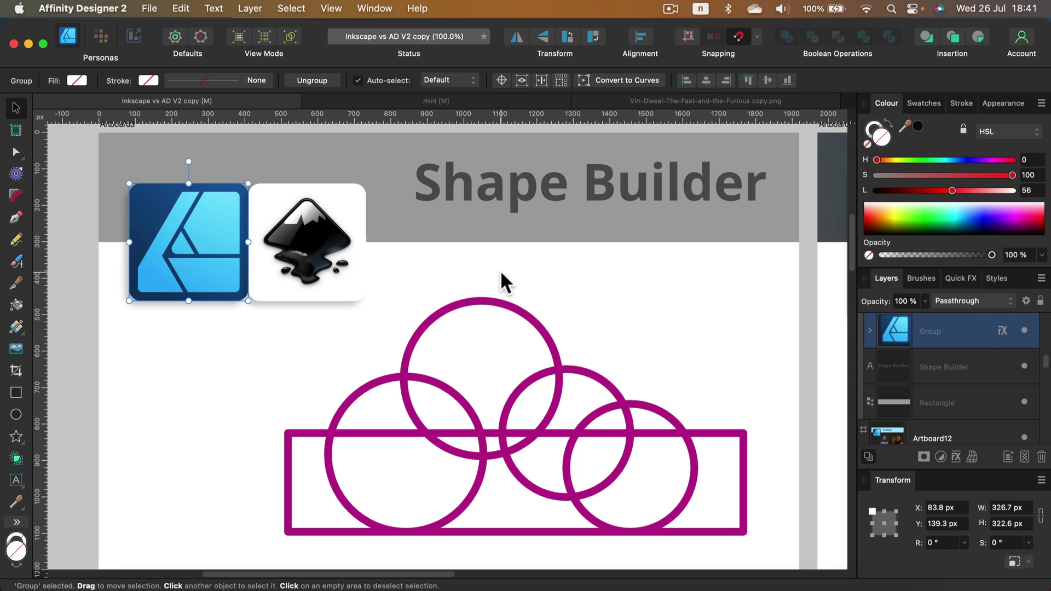
pyautogui.click(744, 285)
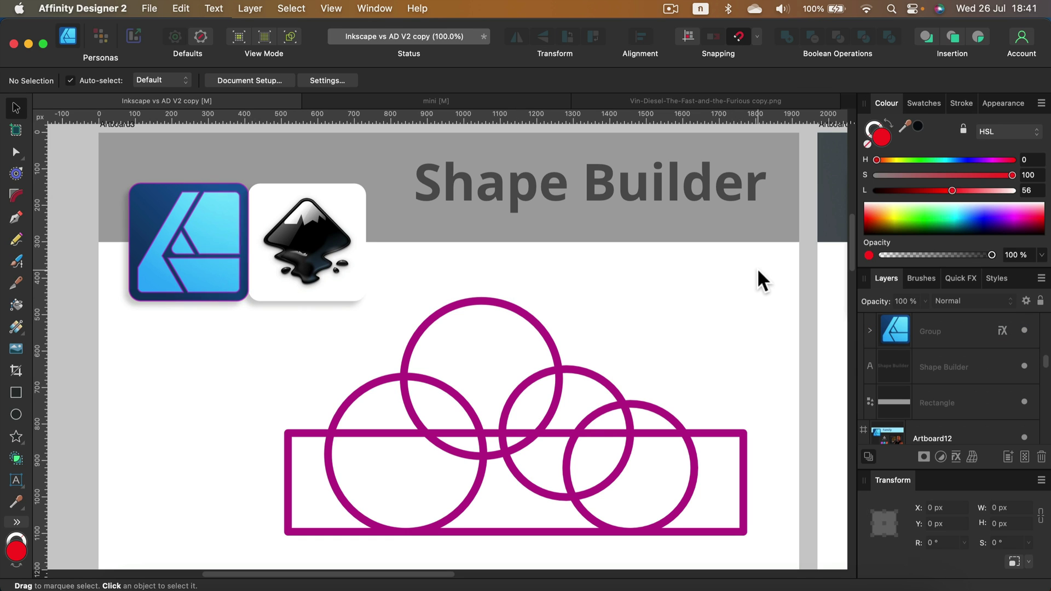
pyautogui.moveTo(768, 268); pyautogui.dragTo(252, 559)
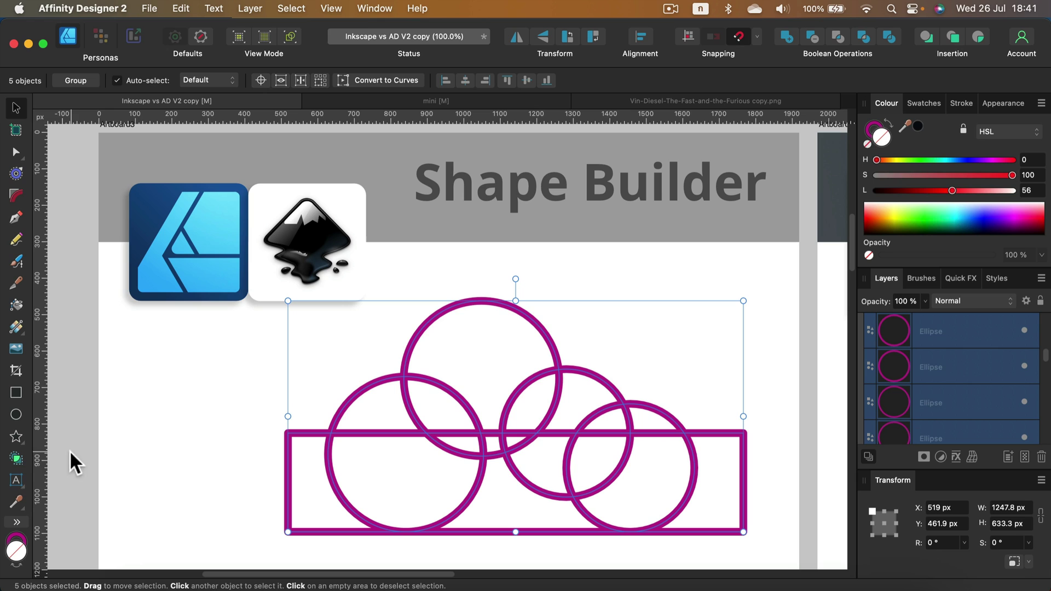
# - Drag the Shape Builder Tool across the circle areas to merge them into one red cloud
pyautogui.click(17, 458)
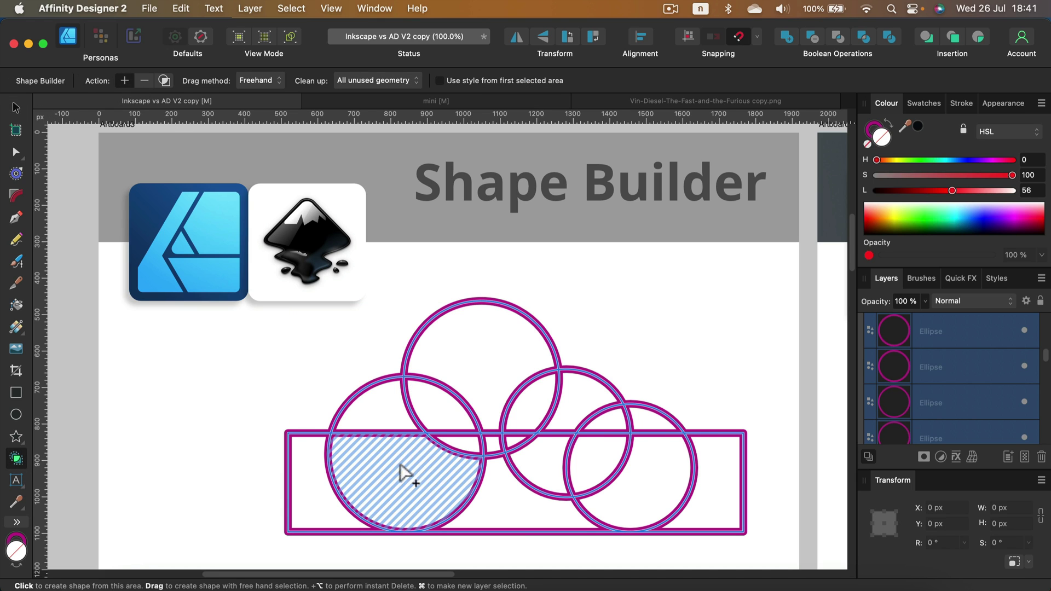
pyautogui.moveTo(410, 470)
pyautogui.mouseDown()
pyautogui.moveTo(425, 396)
pyautogui.moveTo(461, 371)
pyautogui.moveTo(523, 402)
pyautogui.moveTo(636, 430)
pyautogui.moveTo(650, 466)
pyautogui.mouseUp()
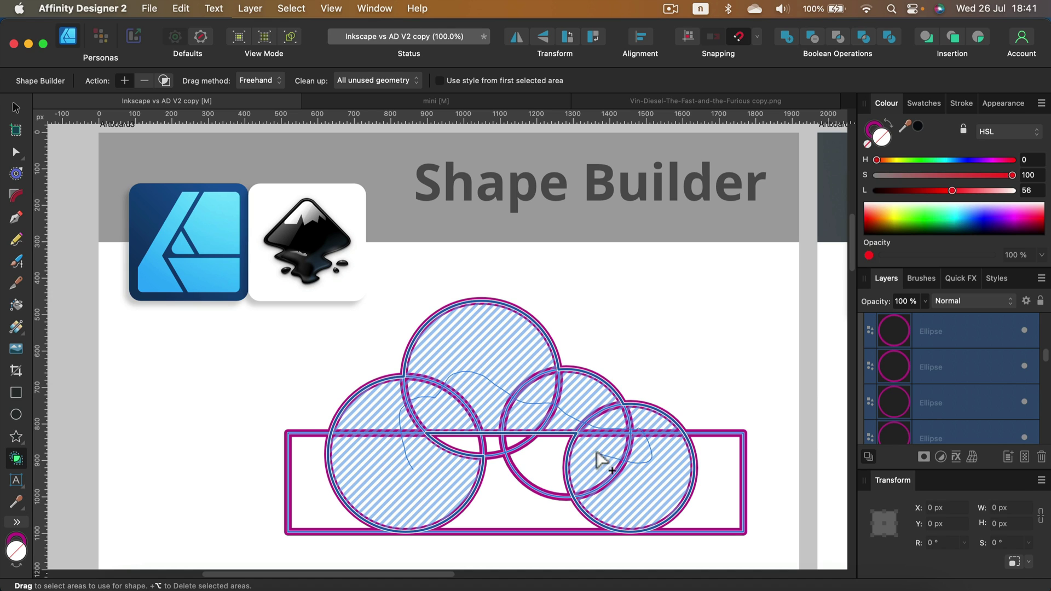
pyautogui.moveTo(596, 453)
pyautogui.mouseDown()
pyautogui.moveTo(571, 461)
pyautogui.moveTo(482, 440)
pyautogui.moveTo(477, 457)
pyautogui.moveTo(520, 492)
pyautogui.mouseUp()
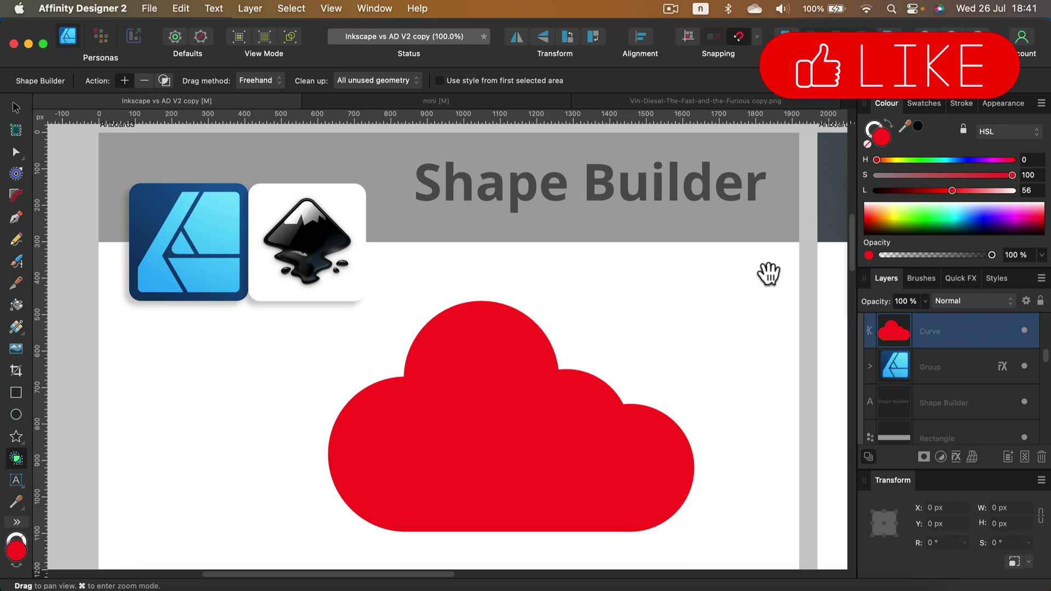
# - Pan to and centre the Price slide showing Affinity at $70 and Inkscape at $0
pyautogui.moveTo(764, 274); pyautogui.dragTo(692, 272)
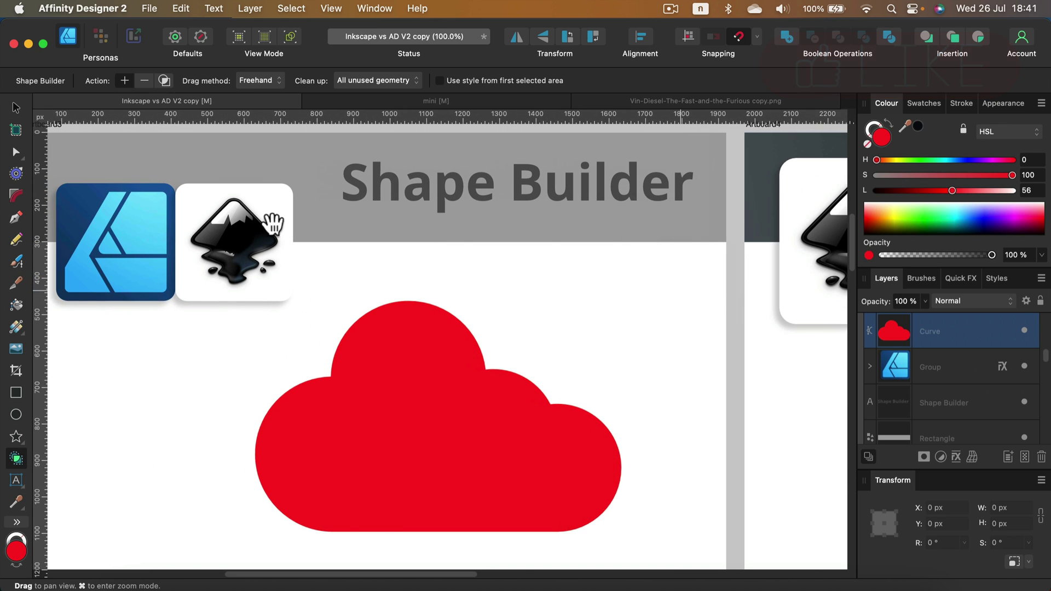
pyautogui.moveTo(545, 247); pyautogui.dragTo(614, 249)
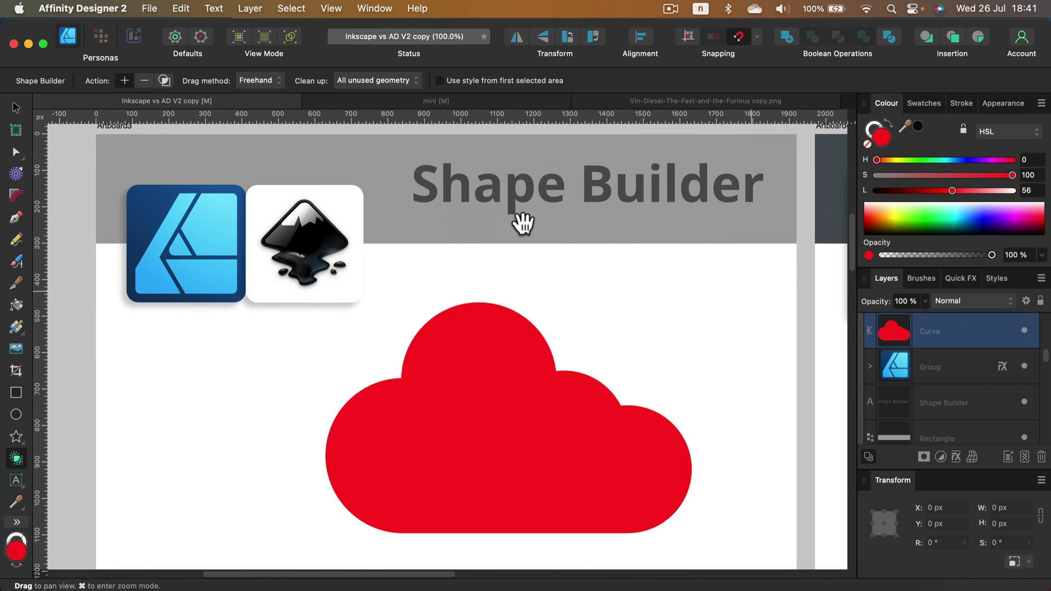
pyautogui.hscroll(10, 646, 247)
pyautogui.hscroll(11, 591, 245)
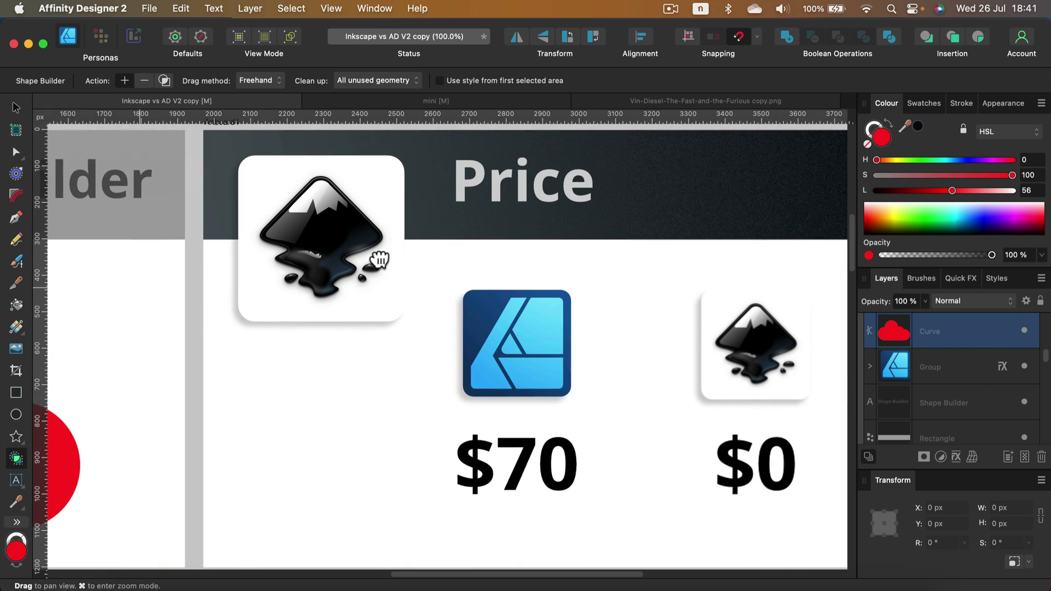
pyautogui.moveTo(653, 284); pyautogui.dragTo(643, 301)
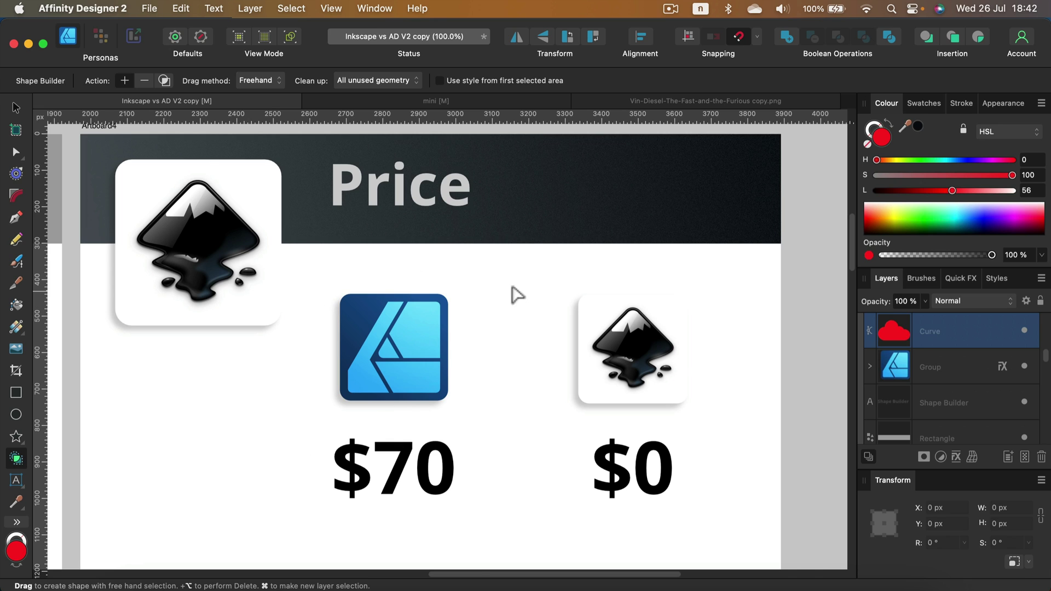
# - Scroll down to Artboard5, the Pattern Editor slide, and centre it
pyautogui.scroll(-5, 471, 436)
pyautogui.hscroll(-4, 472, 436)
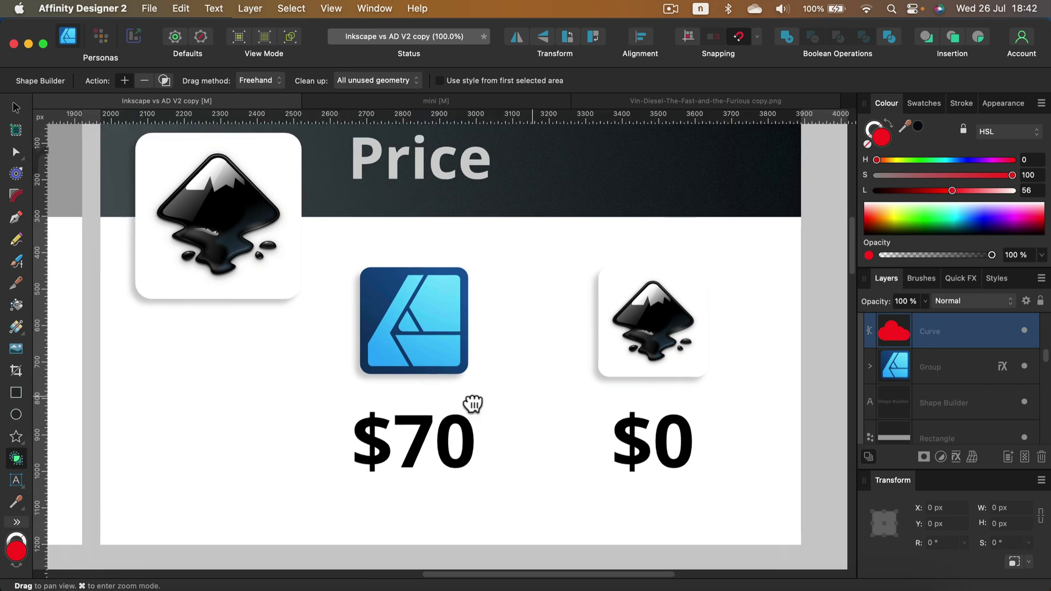
pyautogui.scroll(-15, 348, 436)
pyautogui.hscroll(-20, 347, 436)
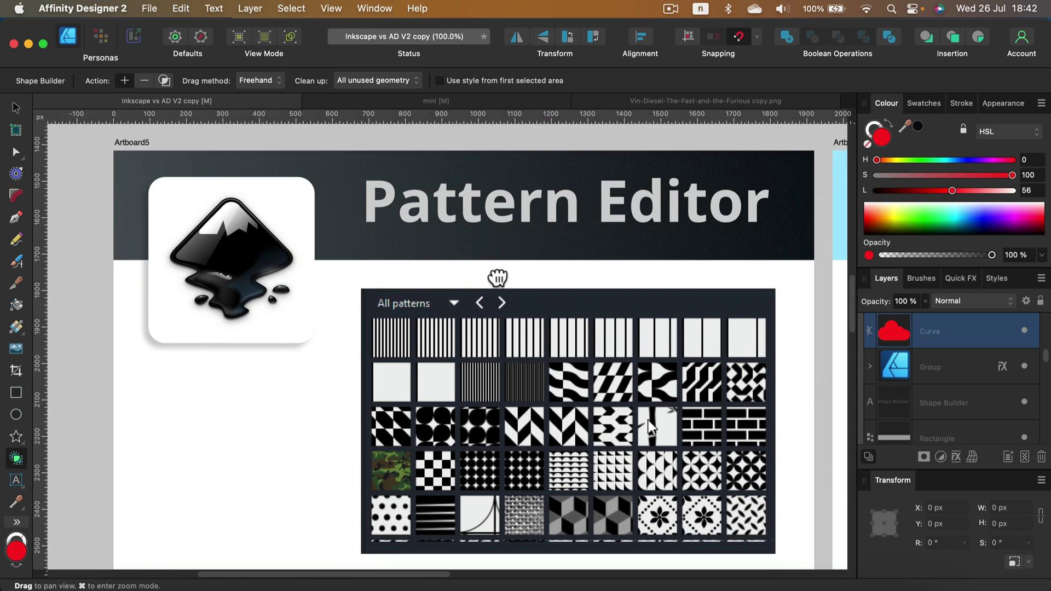
pyautogui.scroll(1, 503, 265)
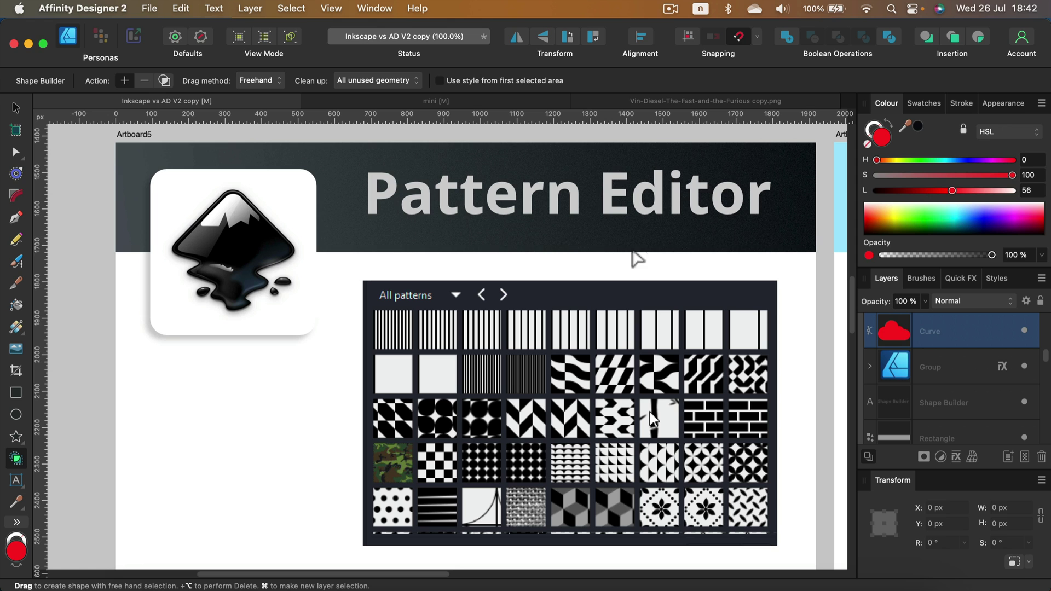
pyautogui.moveTo(650, 328)
pyautogui.mouseDown()
pyautogui.moveTo(667, 322)
pyautogui.moveTo(639, 333)
pyautogui.mouseUp()
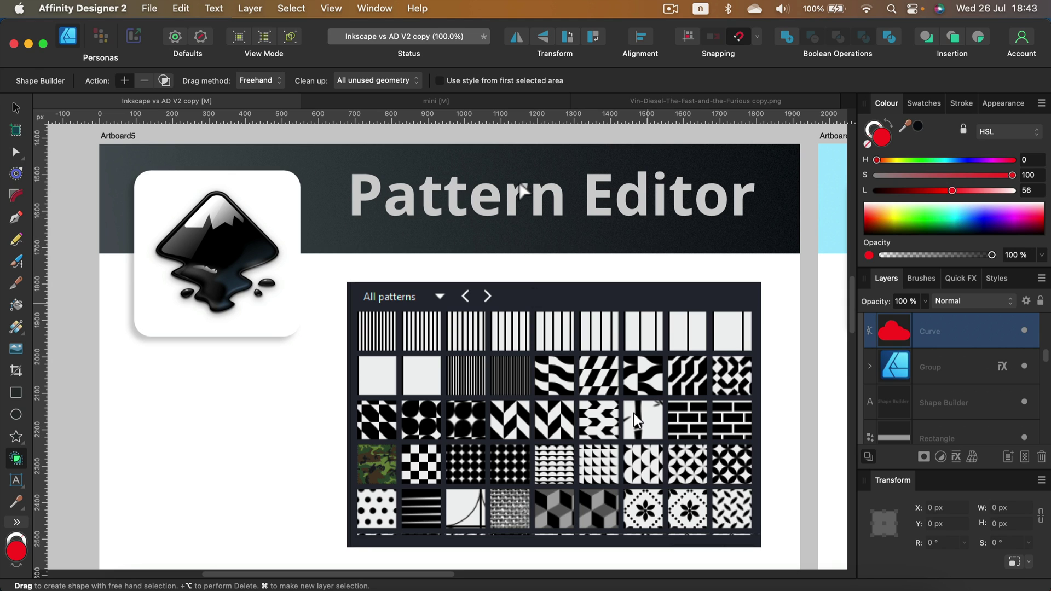
# - Scroll over to Artboard6, the Design for Print slide with the CMYK squares
pyautogui.hscroll(10, 645, 199)
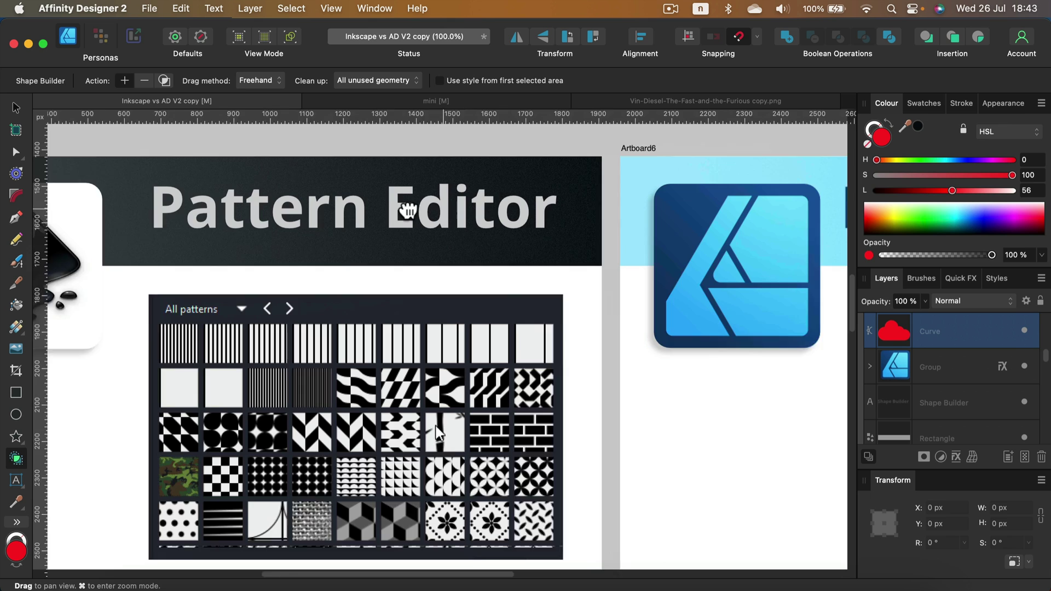
pyautogui.hscroll(12, 590, 231)
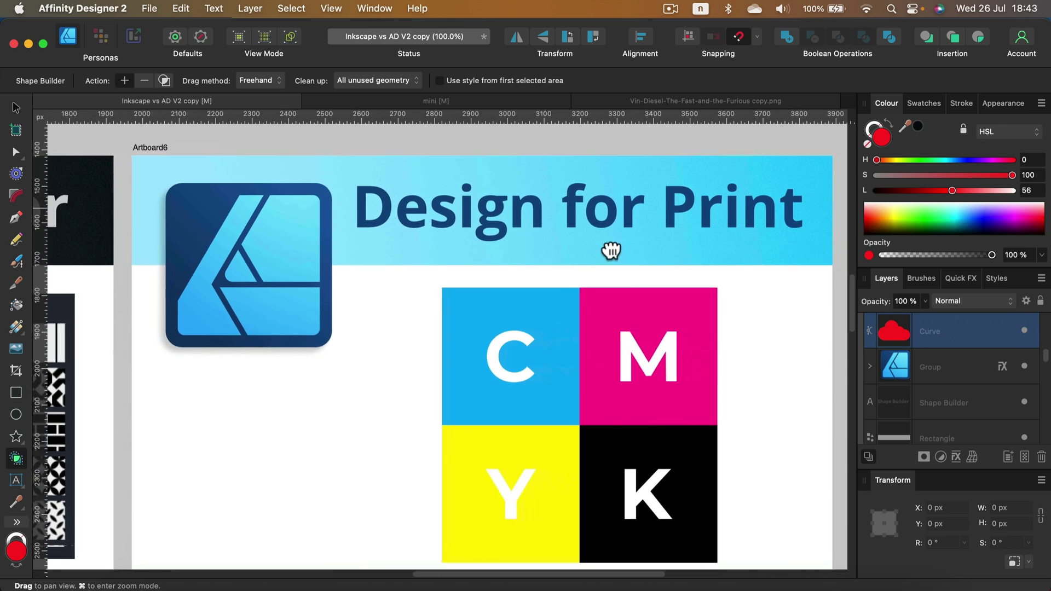
pyautogui.hscroll(-3, 563, 242)
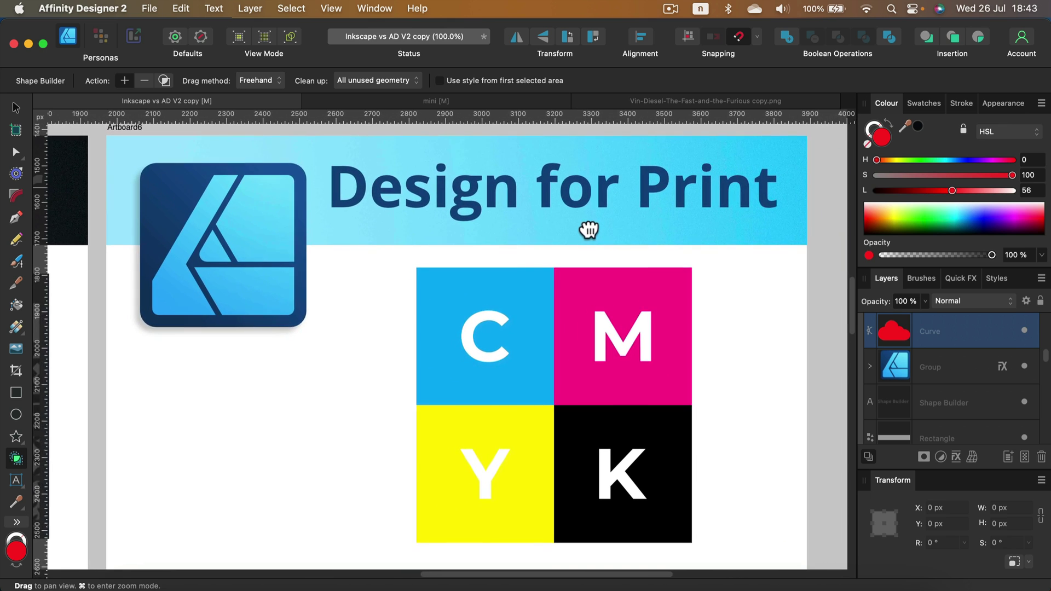
pyautogui.scroll(2, 597, 229)
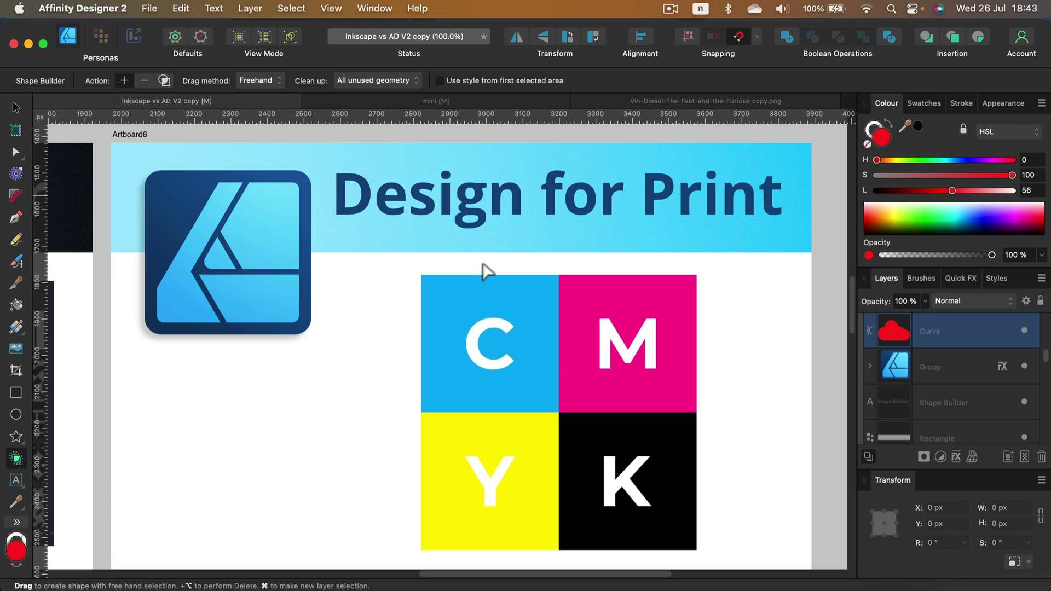
# - Scroll down to Artboard7, the User Interface slide, and centre it
pyautogui.scroll(-10, 462, 357)
pyautogui.hscroll(-15, 462, 357)
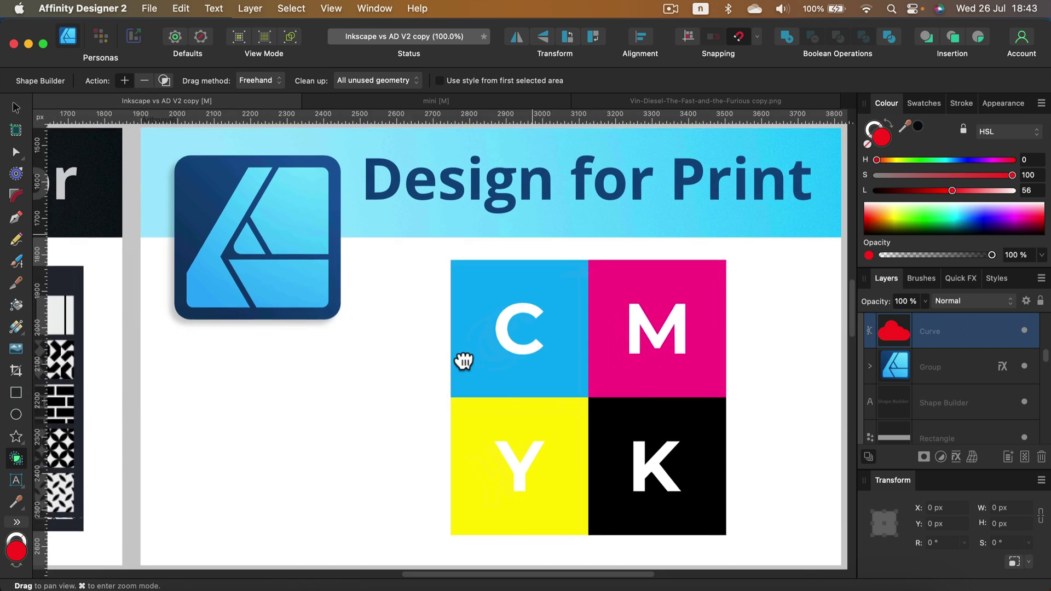
pyautogui.scroll(-5, 665, 269)
pyautogui.hscroll(-2, 666, 269)
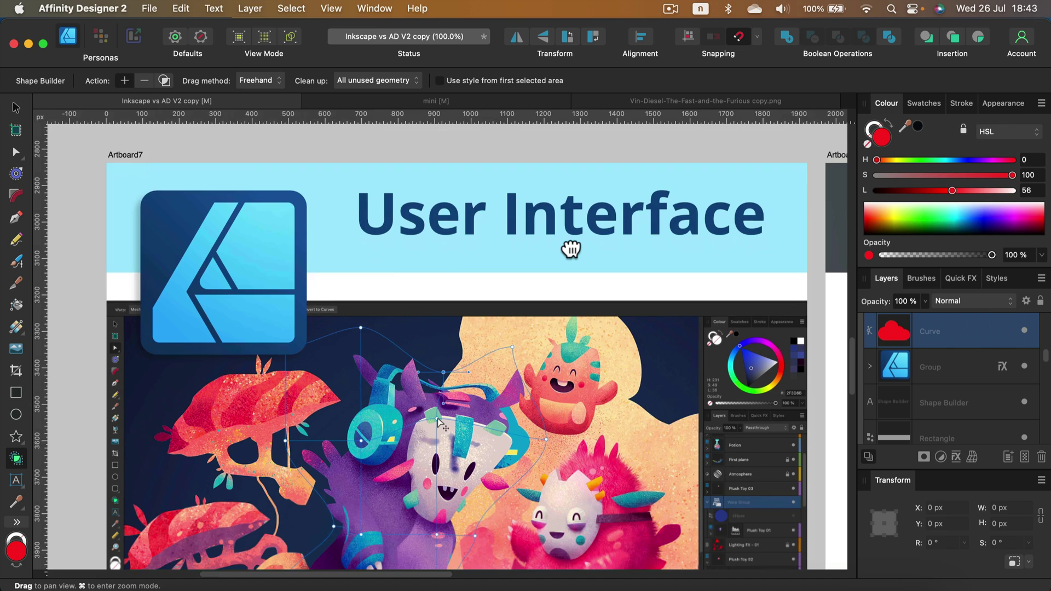
pyautogui.moveTo(560, 225); pyautogui.dragTo(575, 233)
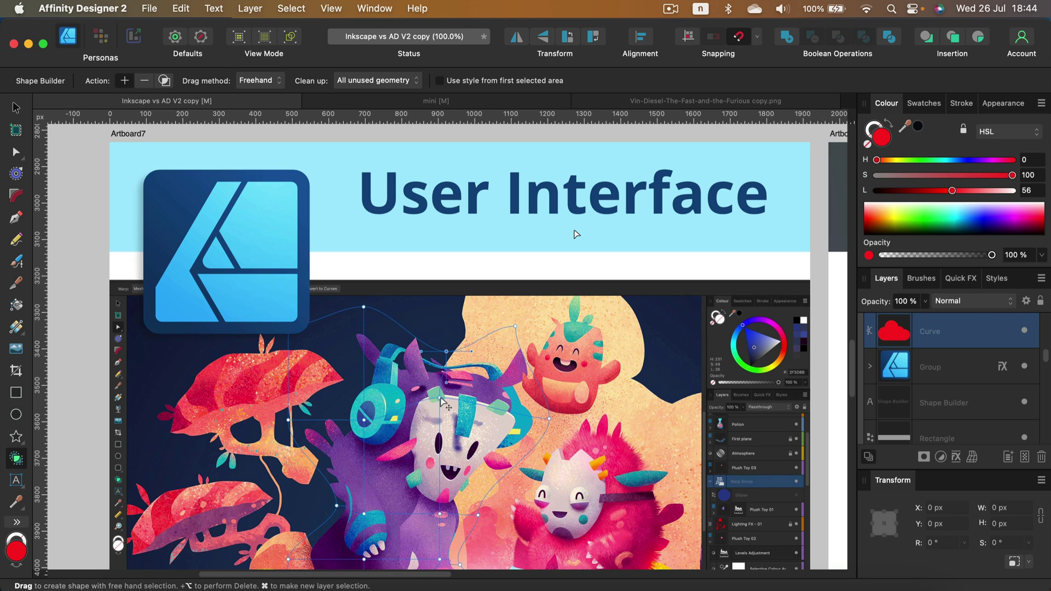
pyautogui.press('space')
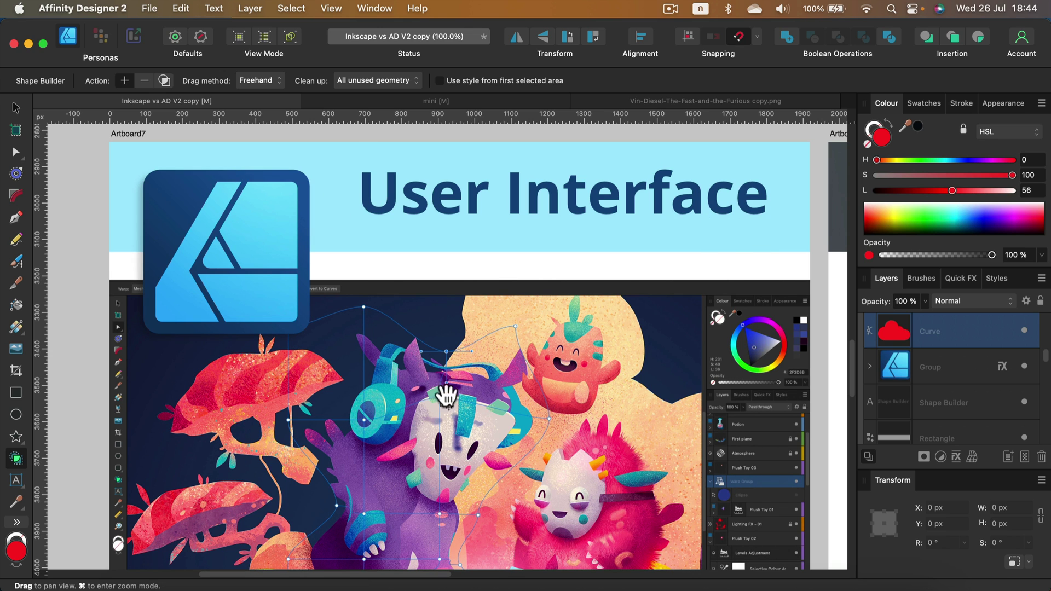
# - Pan to and centre the Linux slide, then move the view toward the Tutorials slide
pyautogui.moveTo(720, 261); pyautogui.dragTo(267, 274)
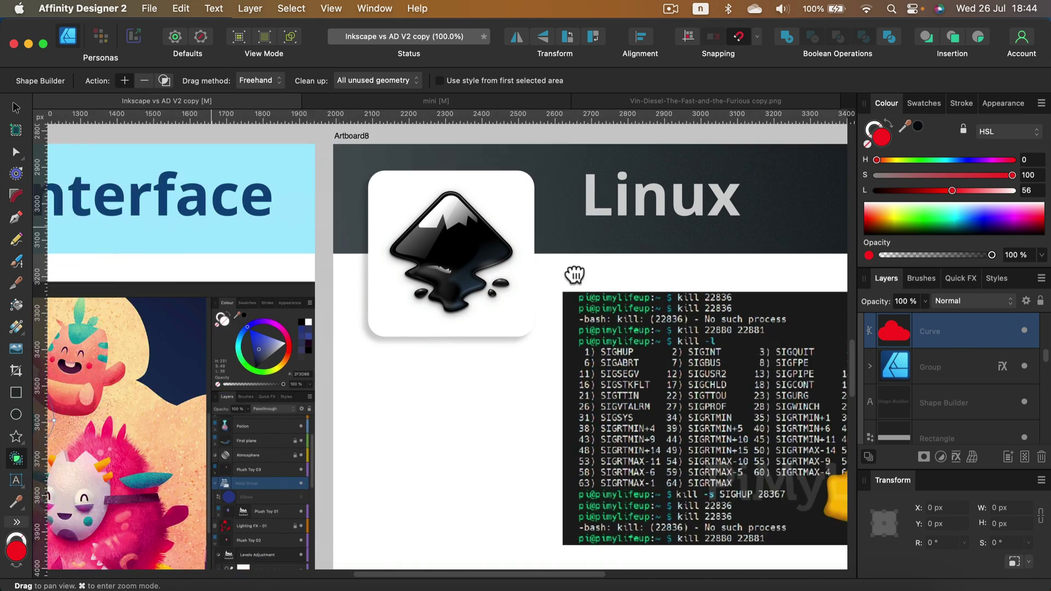
pyautogui.moveTo(574, 274); pyautogui.dragTo(403, 261)
pyautogui.moveTo(634, 336); pyautogui.dragTo(606, 323)
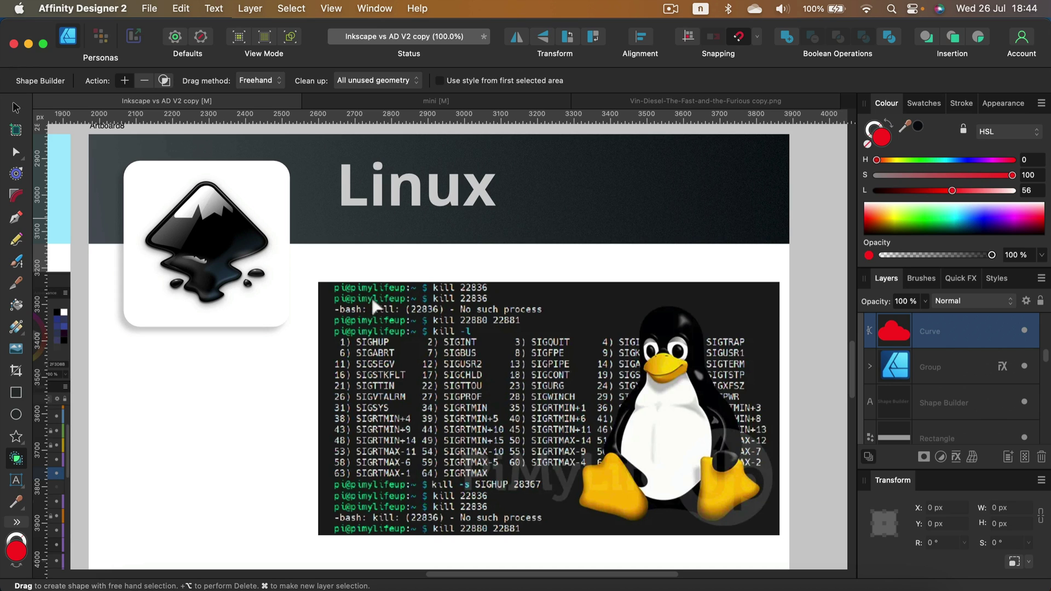
pyautogui.moveTo(386, 426); pyautogui.dragTo(662, 323)
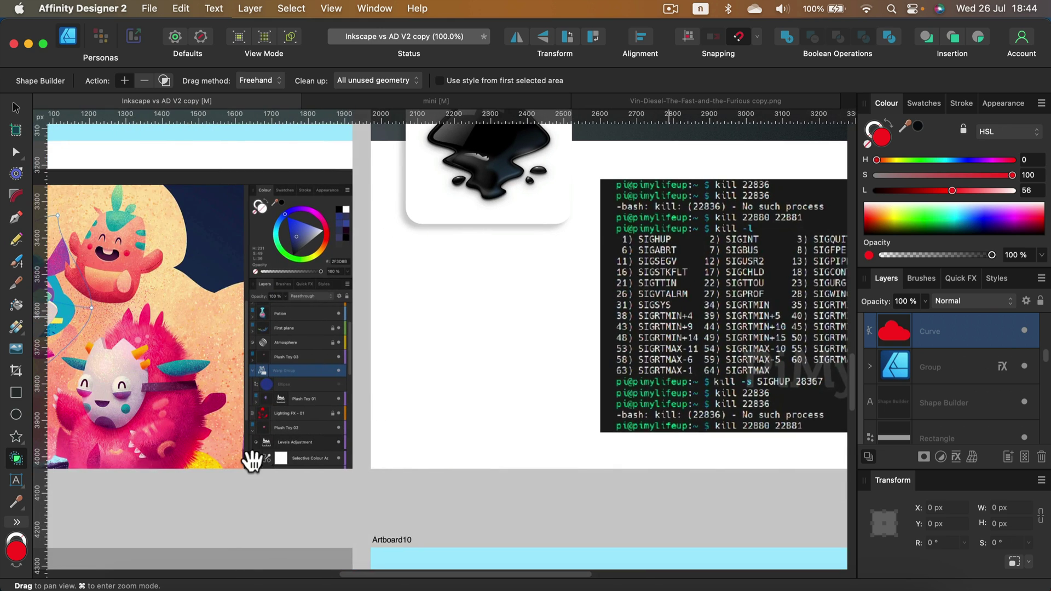
pyautogui.moveTo(251, 461); pyautogui.dragTo(629, 219)
# - Bring Artboard9, the Tutorials slide, fully into view, then pan toward the iPad slide
pyautogui.moveTo(427, 406); pyautogui.dragTo(498, 241)
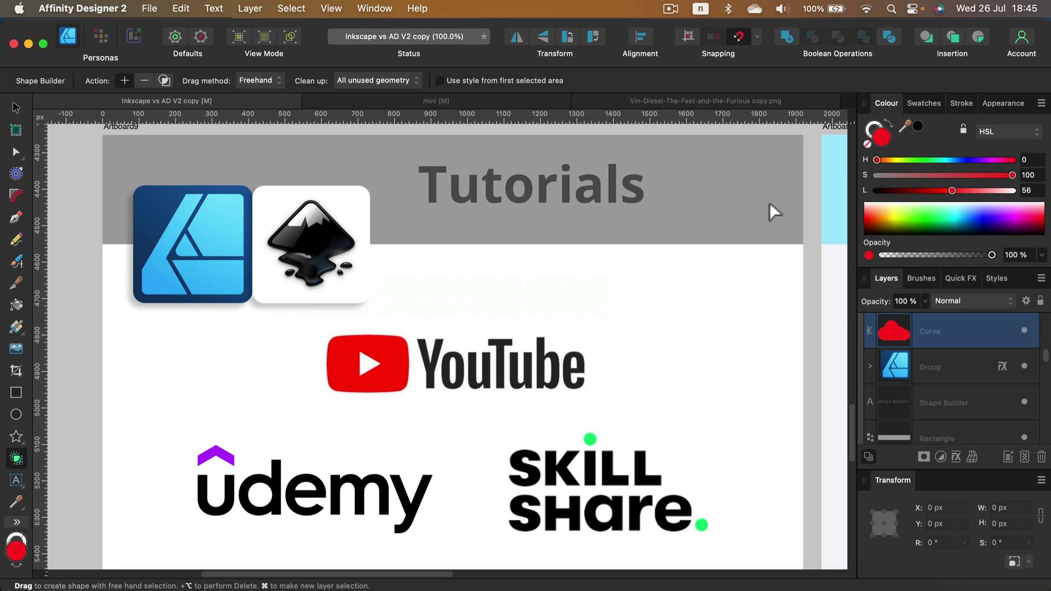
pyautogui.press('space')
pyautogui.moveTo(774, 197); pyautogui.dragTo(359, 190)
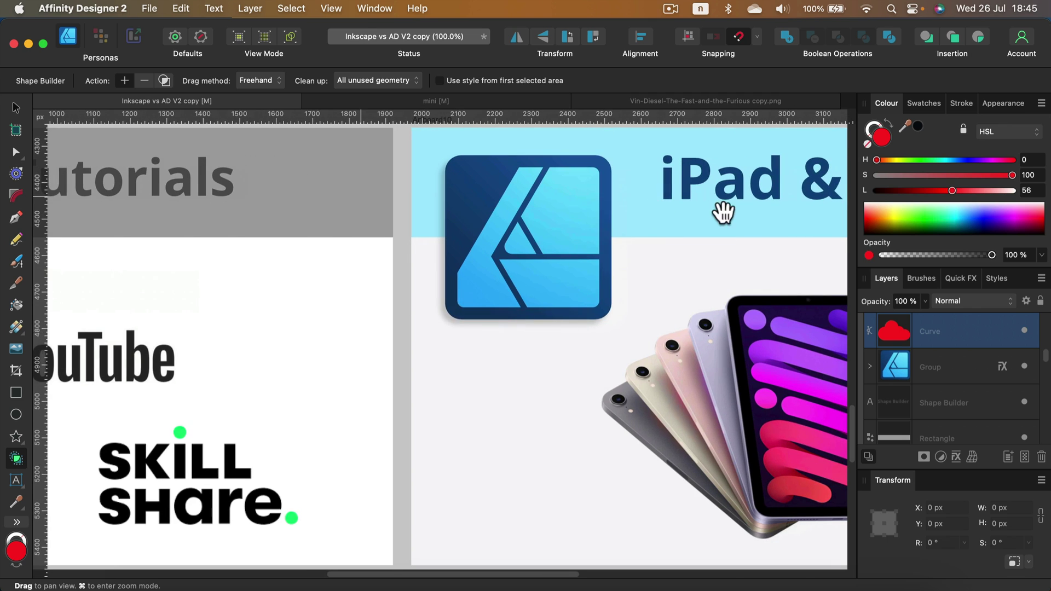
# - Pan to centre Artboard10, the iPad & Mac slide with 'Mac' struck through in red
pyautogui.moveTo(722, 212); pyautogui.dragTo(427, 230)
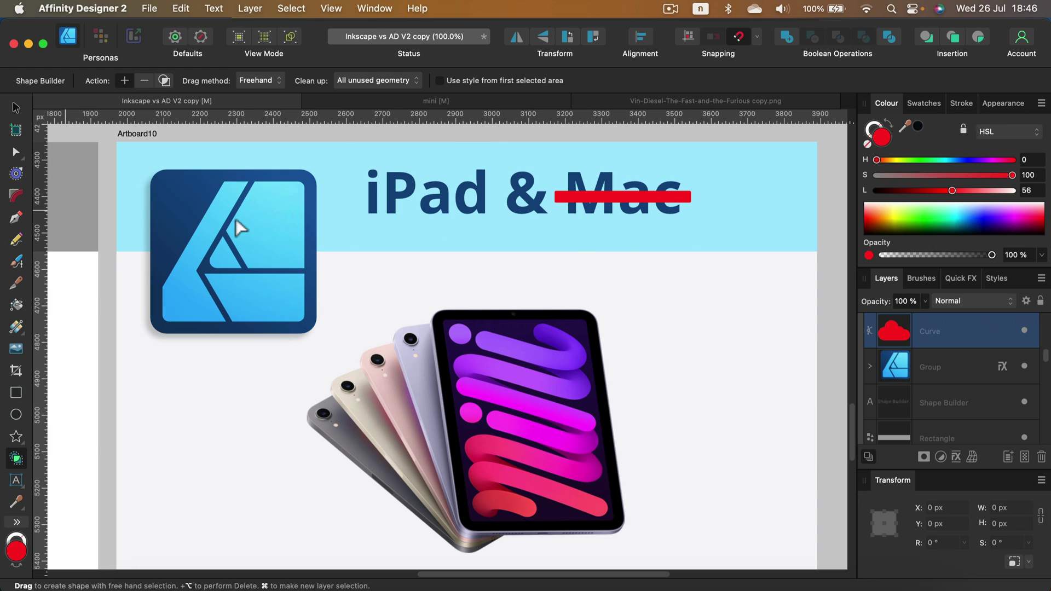
pyautogui.press('space')
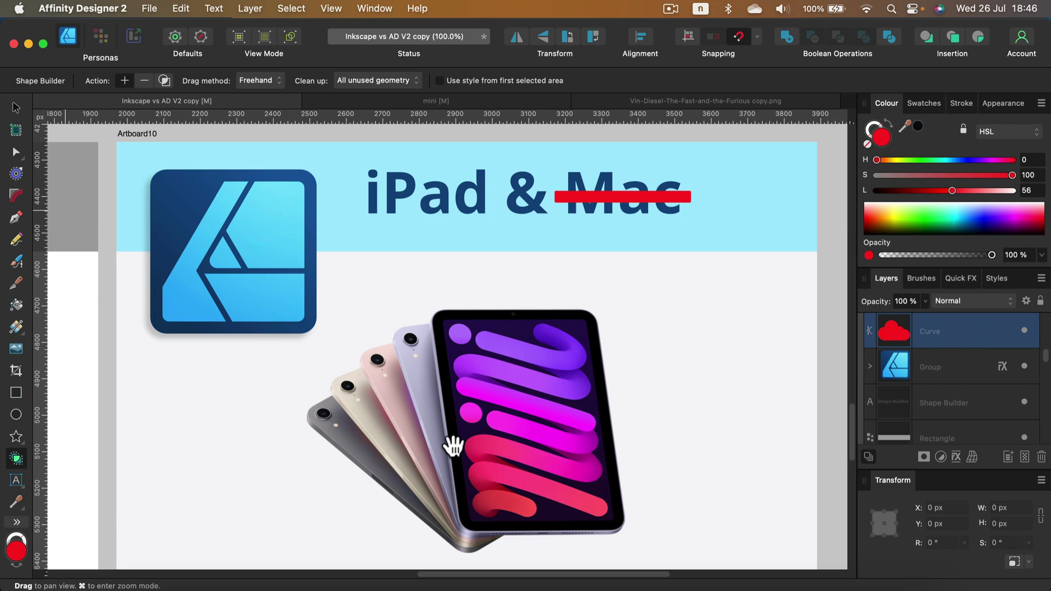
# - Pan to the Distribute slide, check its alignment options without changes, then scroll on to Family
pyautogui.moveTo(453, 446); pyautogui.dragTo(678, 285)
pyautogui.moveTo(328, 474); pyautogui.dragTo(729, 304)
pyautogui.moveTo(572, 426); pyautogui.dragTo(500, 251)
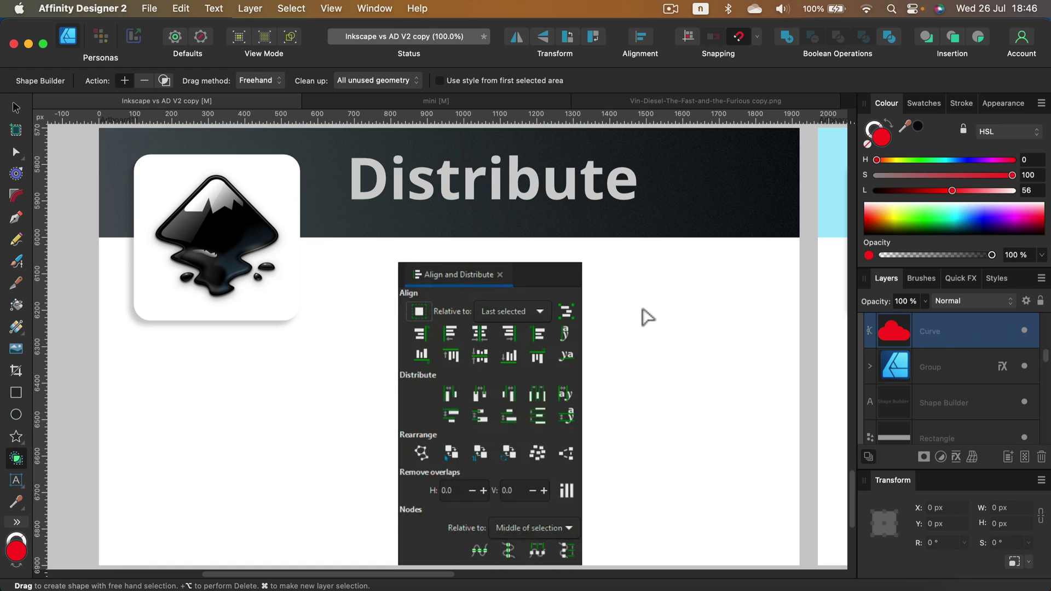
pyautogui.click(643, 36)
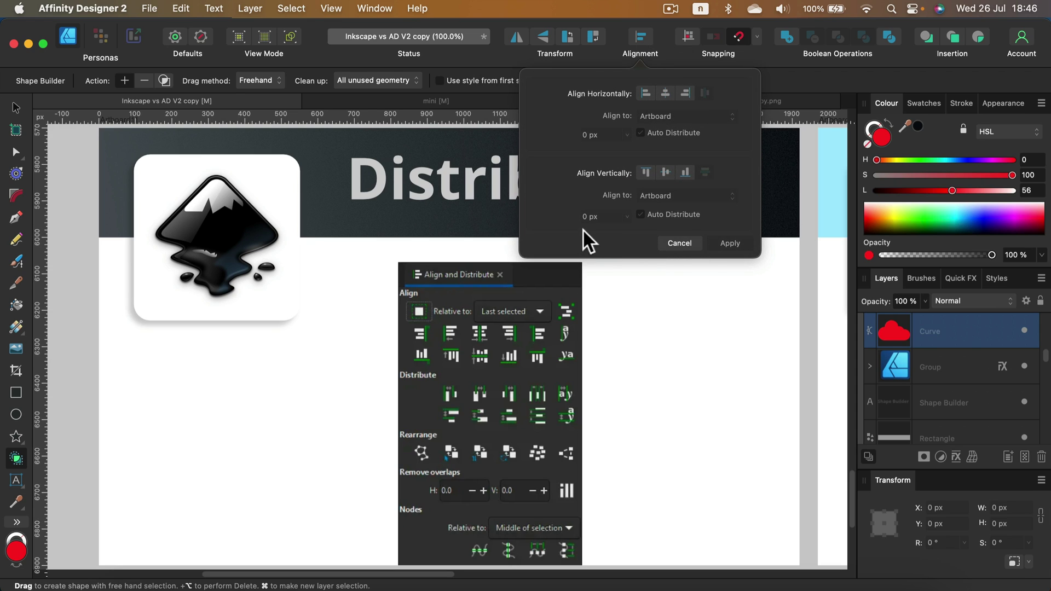
pyautogui.click(689, 243)
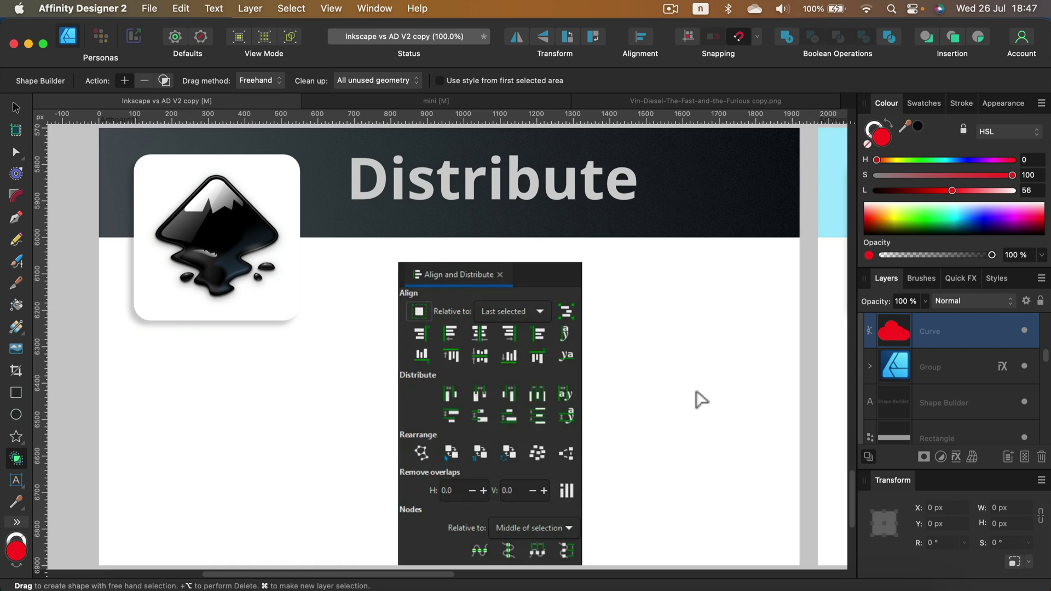
pyautogui.hscroll(15, 518, 342)
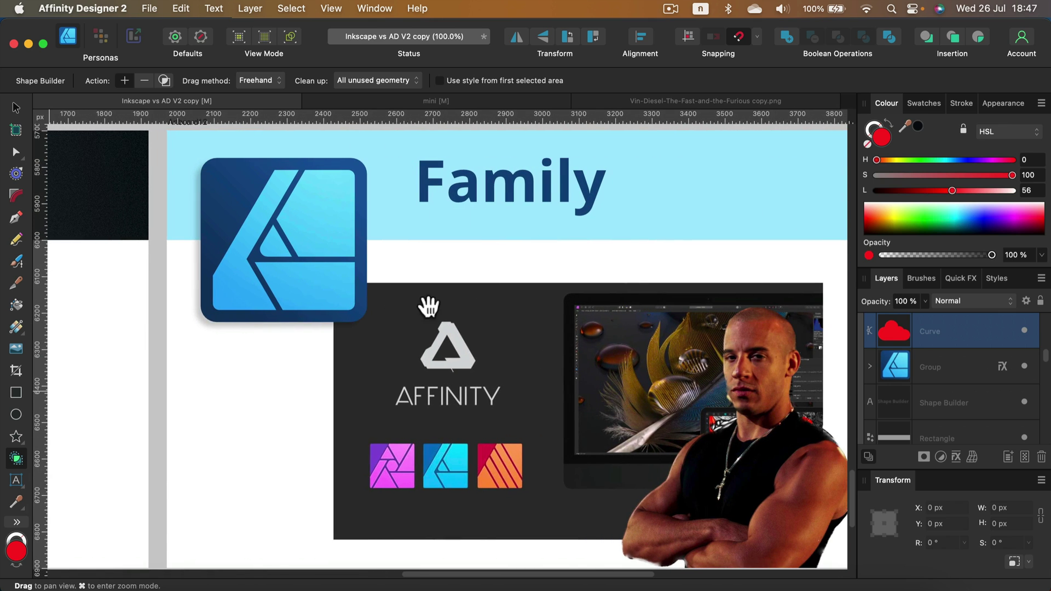
# - Enlarge the man's cut-out photo from its top-left corner and move it lower over the screenshot
pyautogui.hscroll(2, 429, 306)
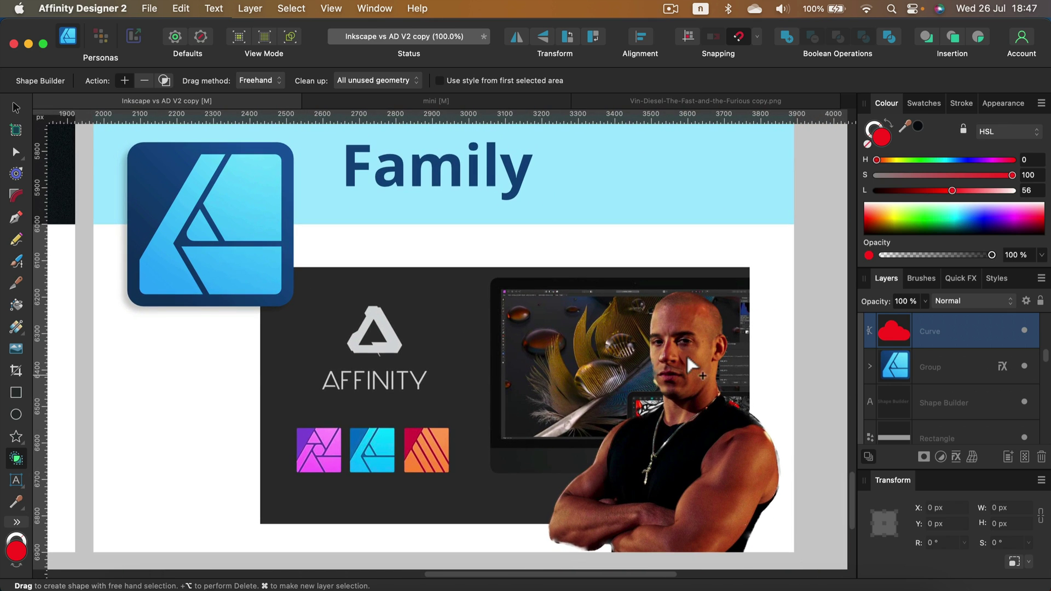
pyautogui.click(17, 107)
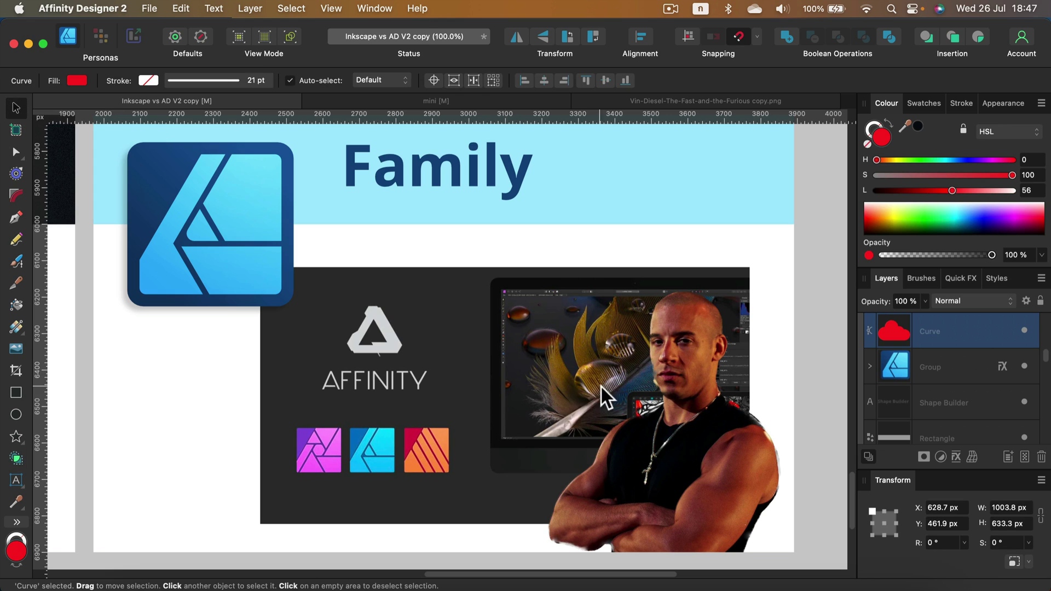
pyautogui.click(678, 448)
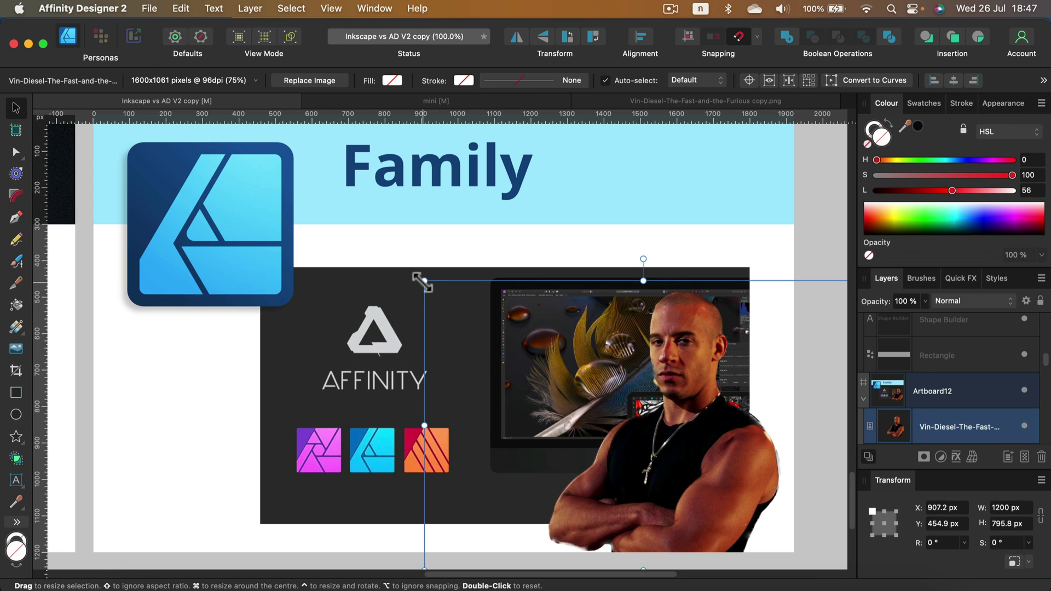
pyautogui.moveTo(423, 280); pyautogui.dragTo(359, 196)
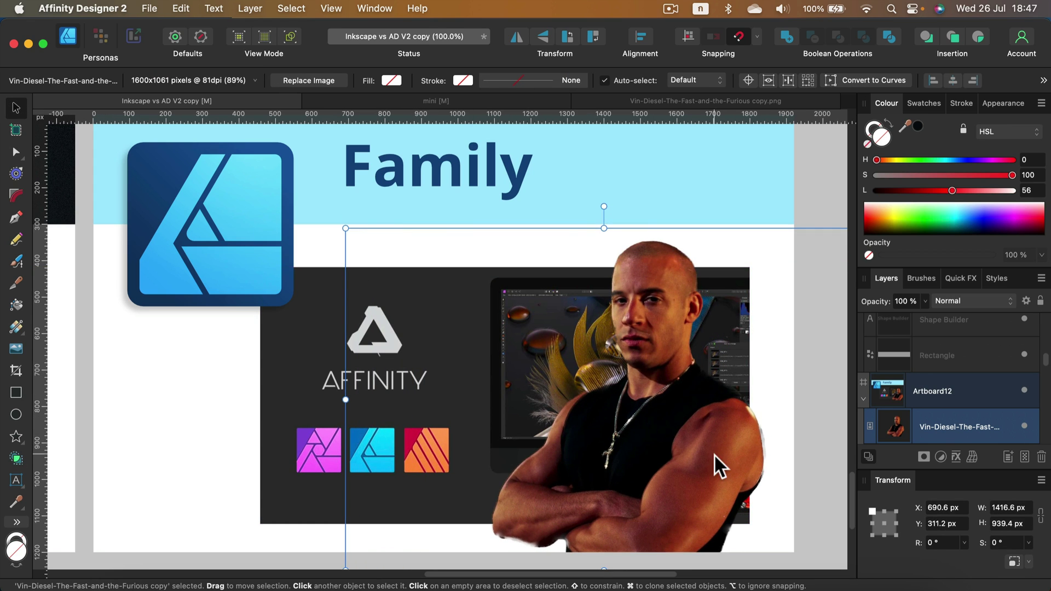
pyautogui.moveTo(729, 420); pyautogui.dragTo(738, 464)
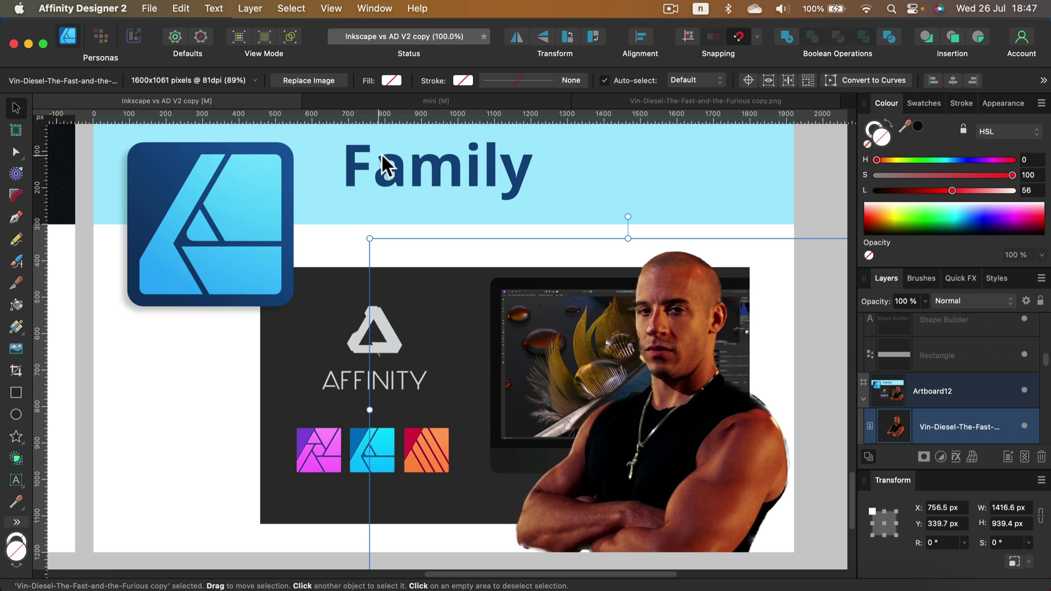
pyautogui.click(214, 363)
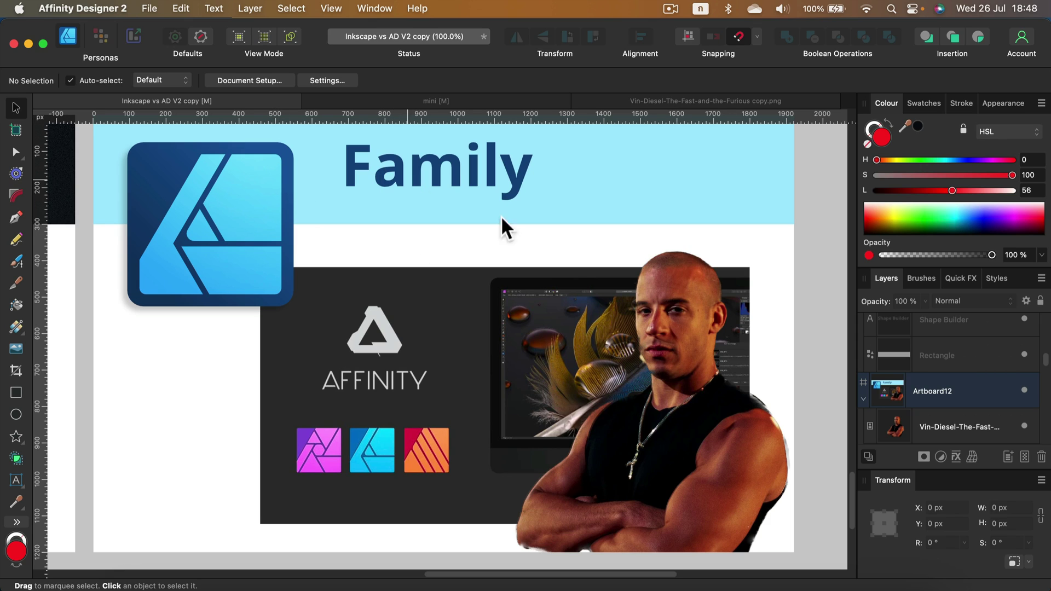
# - Zoom out to 25%, then 50%, framing Artboards 9–12: Tutorials, iPad & Mac, Distribute, Family
pyautogui.scroll(3, 402, 377)
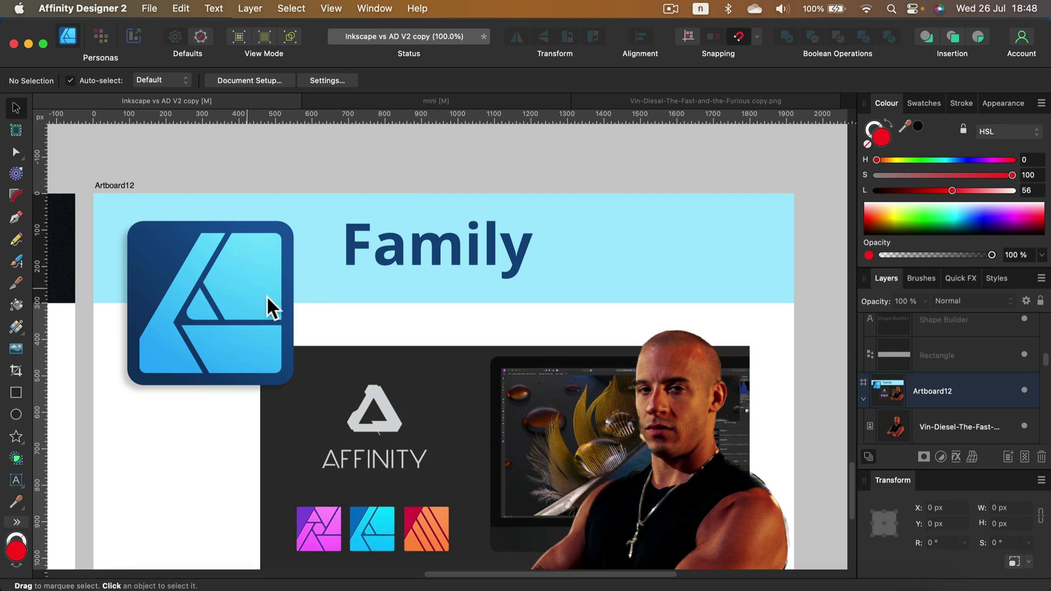
pyautogui.scroll(-2, 360, 336)
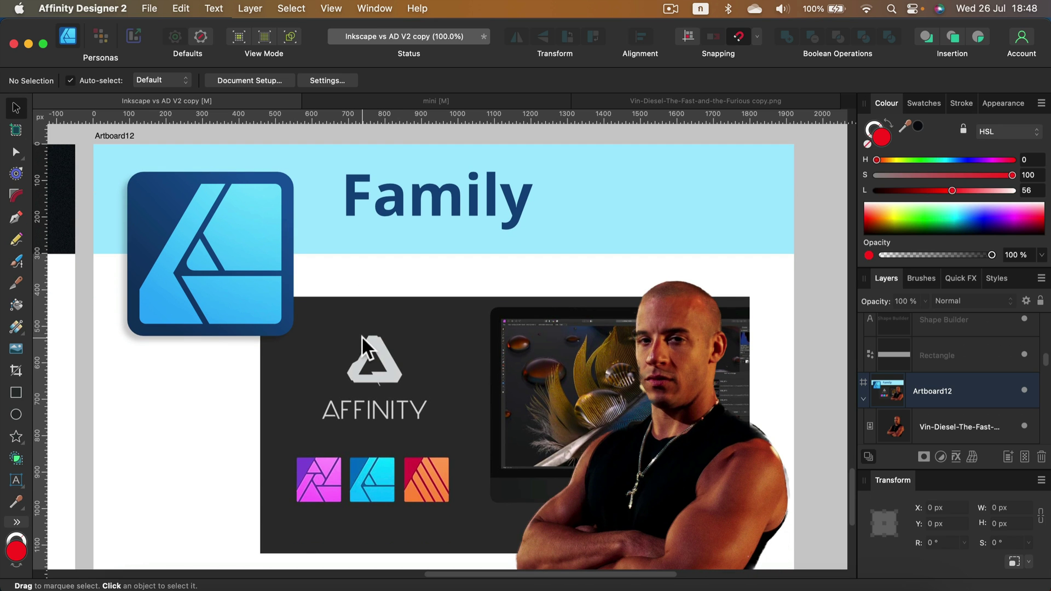
pyautogui.scroll(-5, 362, 334)
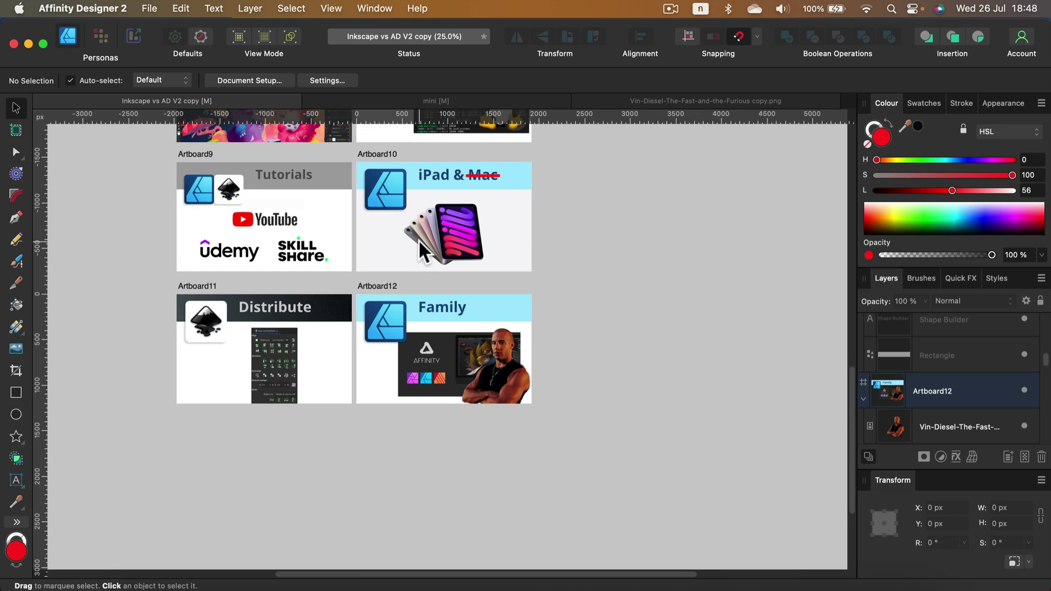
pyautogui.press('space')
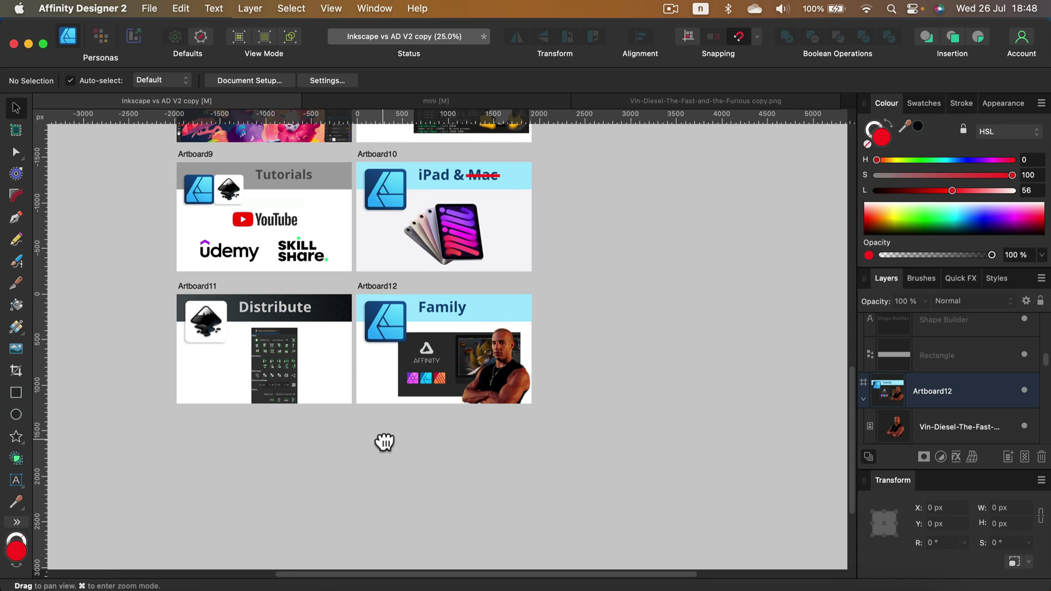
pyautogui.scroll(2, 440, 437)
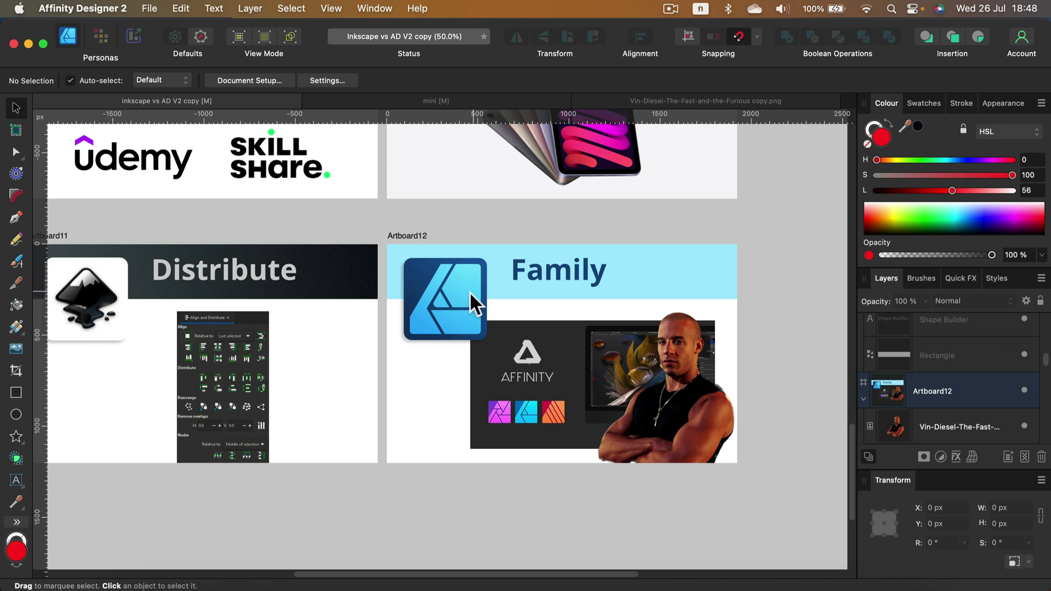
pyautogui.press('space')
pyautogui.moveTo(411, 258); pyautogui.dragTo(477, 300)
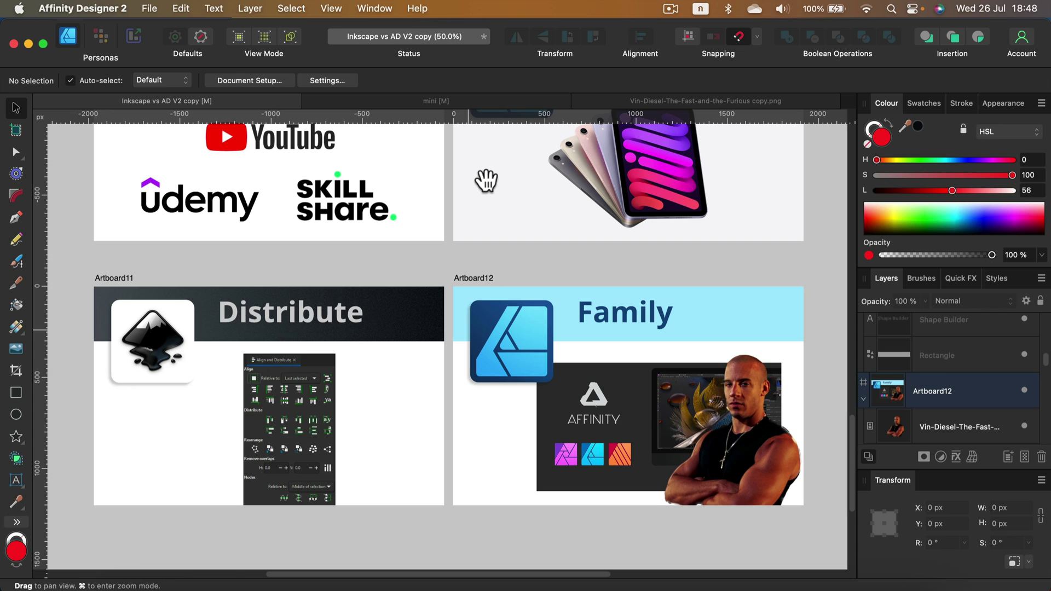
pyautogui.moveTo(486, 180); pyautogui.dragTo(495, 300)
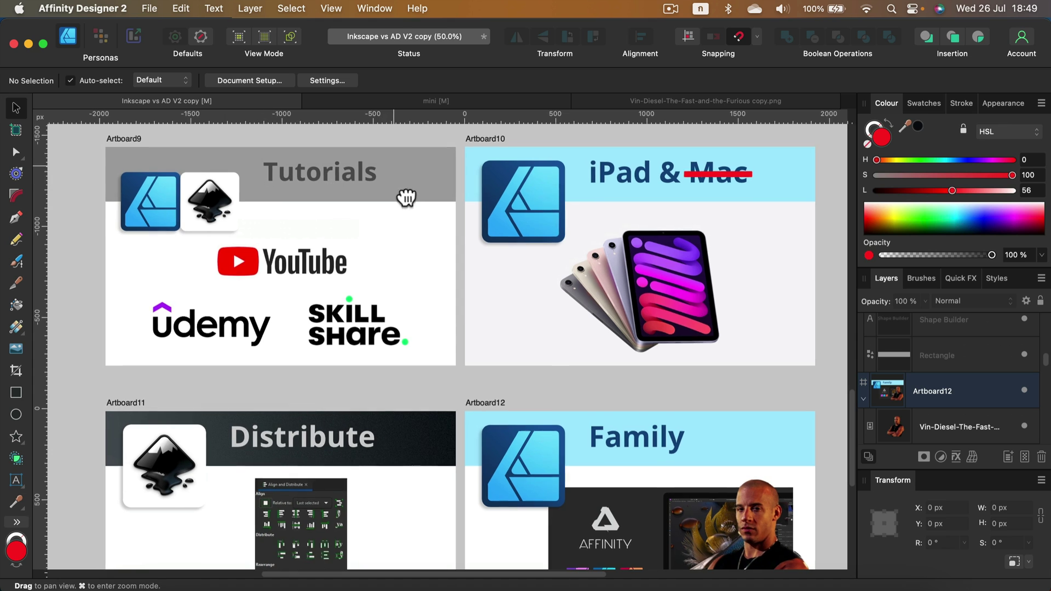
# - Pan up past Artboards 7–3 to frame the Pixel Persona and Auto Trace slides at the start
pyautogui.scroll(10, 405, 197)
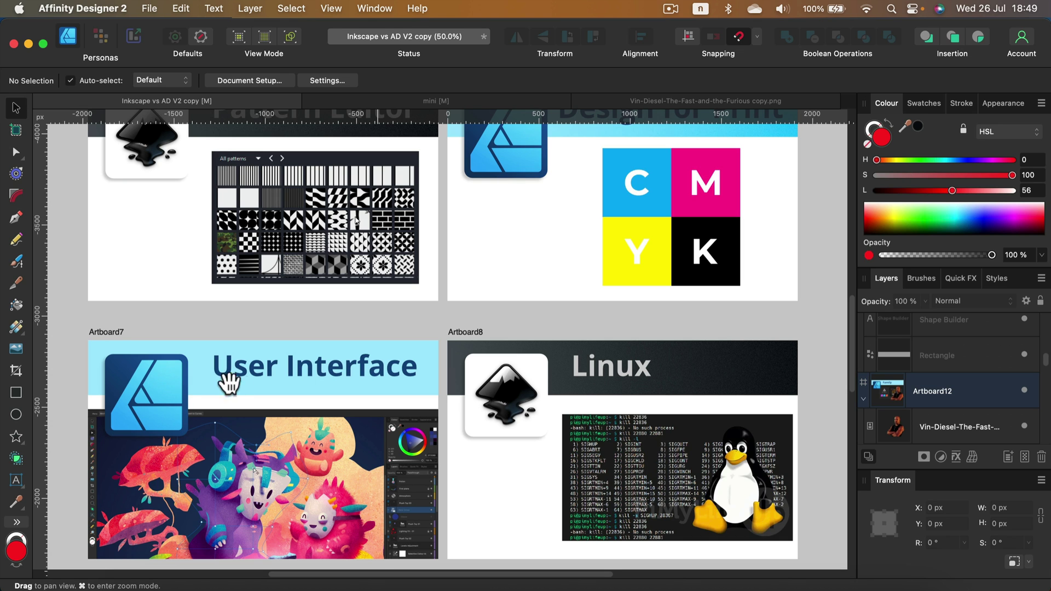
pyautogui.scroll(8, 491, 378)
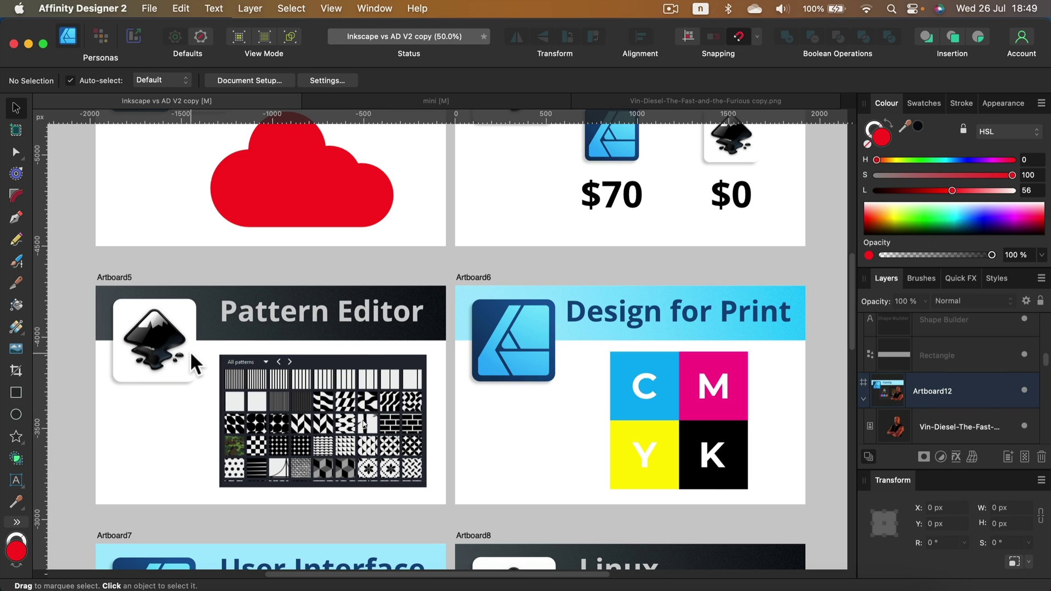
pyautogui.moveTo(355, 228); pyautogui.dragTo(356, 429)
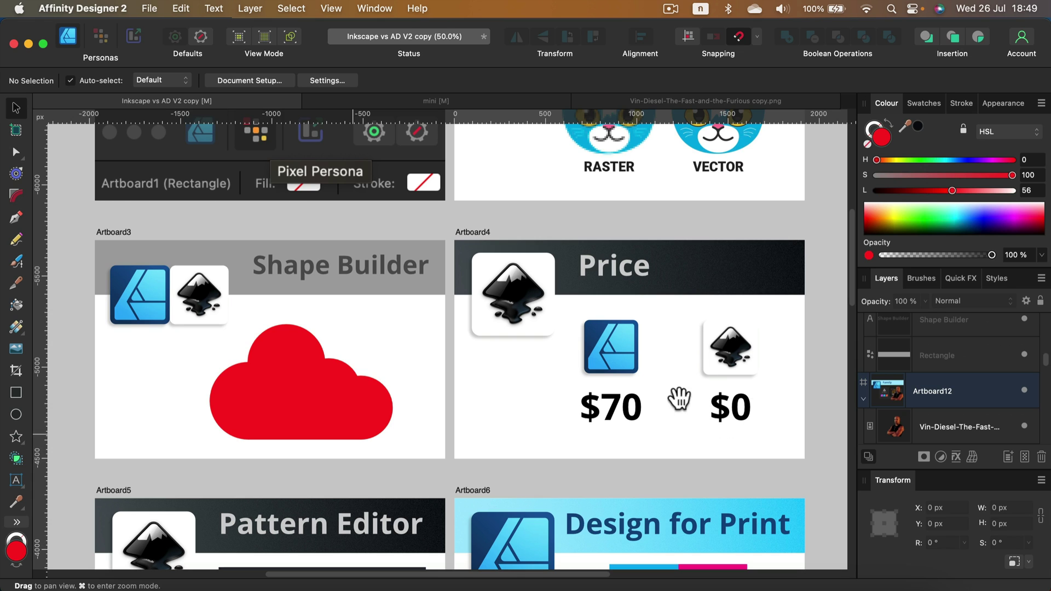
pyautogui.moveTo(351, 283); pyautogui.dragTo(486, 387)
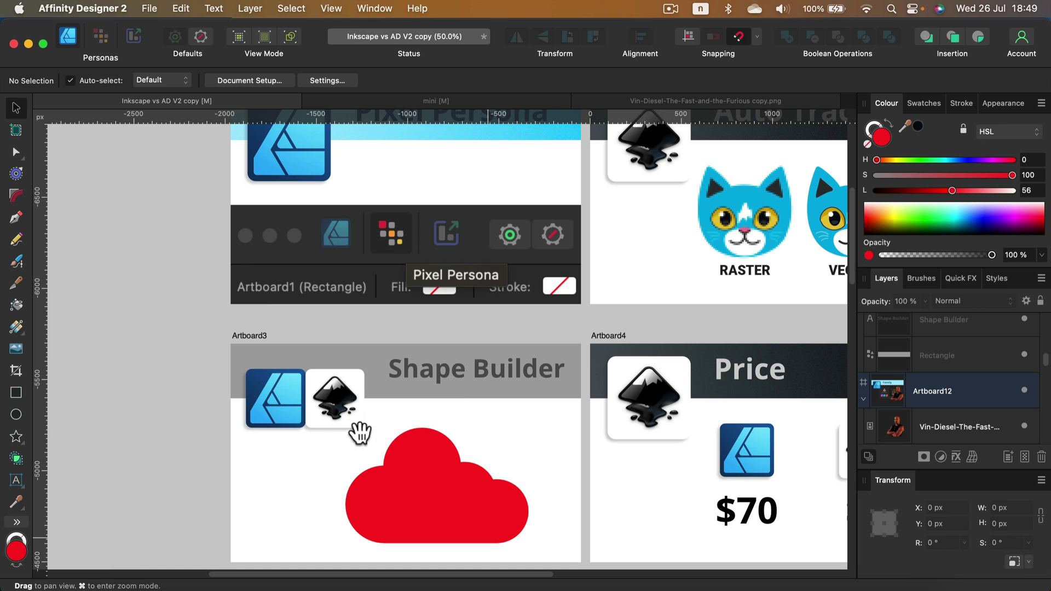
pyautogui.moveTo(615, 263); pyautogui.dragTo(521, 321)
pyautogui.moveTo(670, 250); pyautogui.dragTo(605, 272)
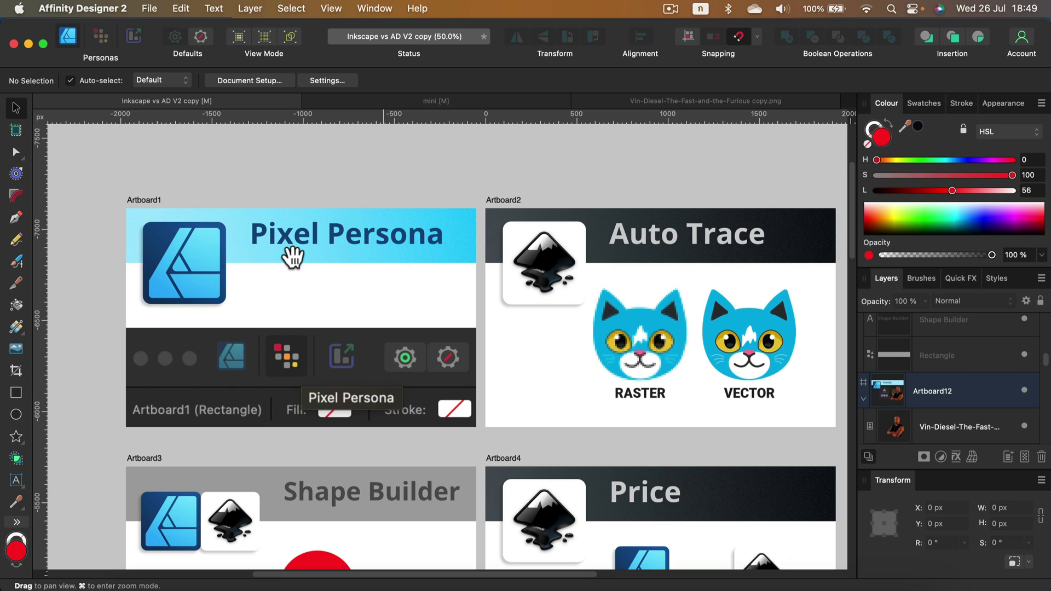
pyautogui.moveTo(565, 221); pyautogui.dragTo(567, 355)
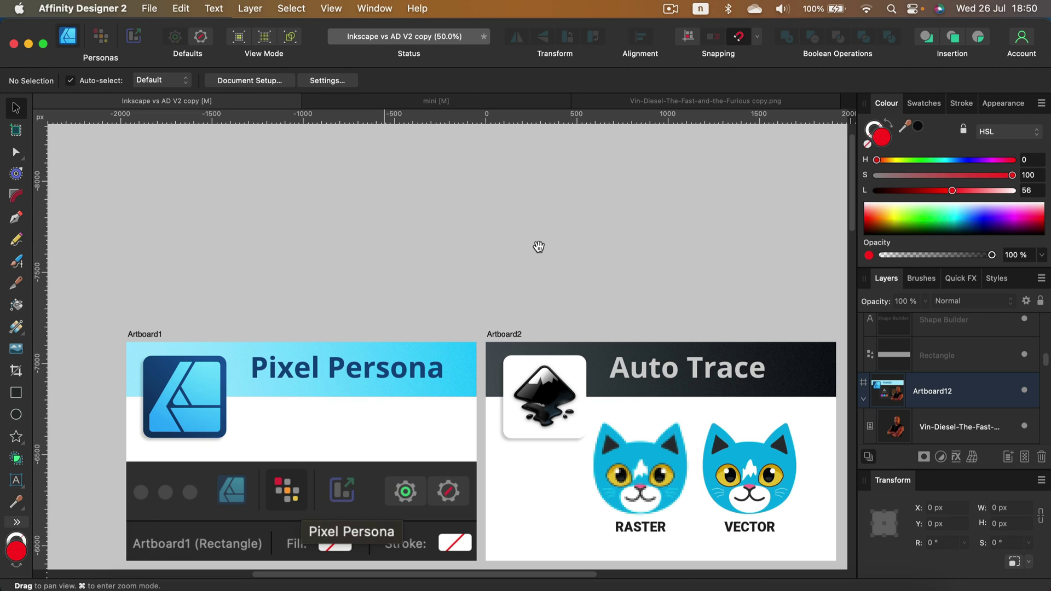
pyautogui.moveTo(534, 202); pyautogui.dragTo(527, 264)
pyautogui.scroll(-5, 613, 481)
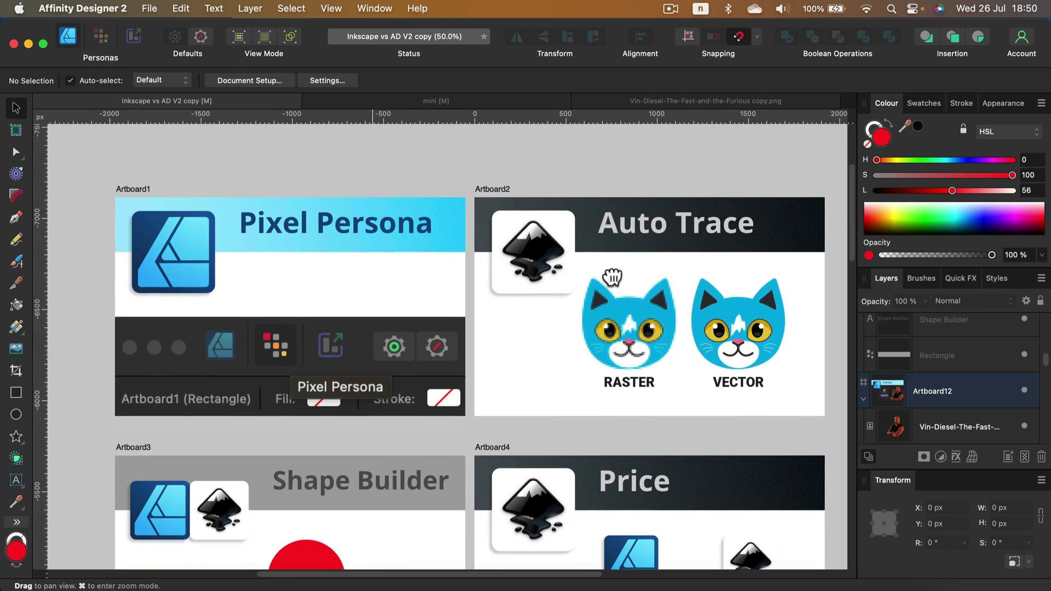